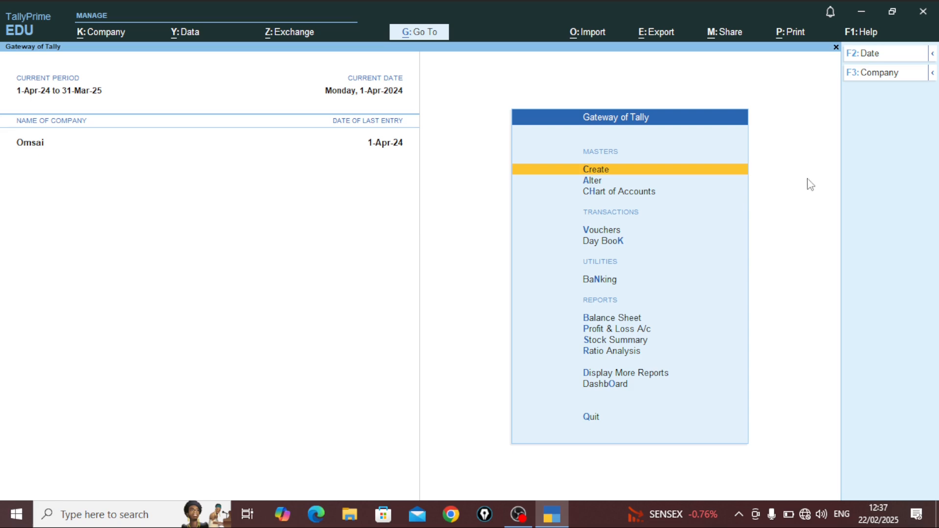
Step: Enable the company feature "Use separate Actual and Billed Quantity columns in invoices"
key(F11)
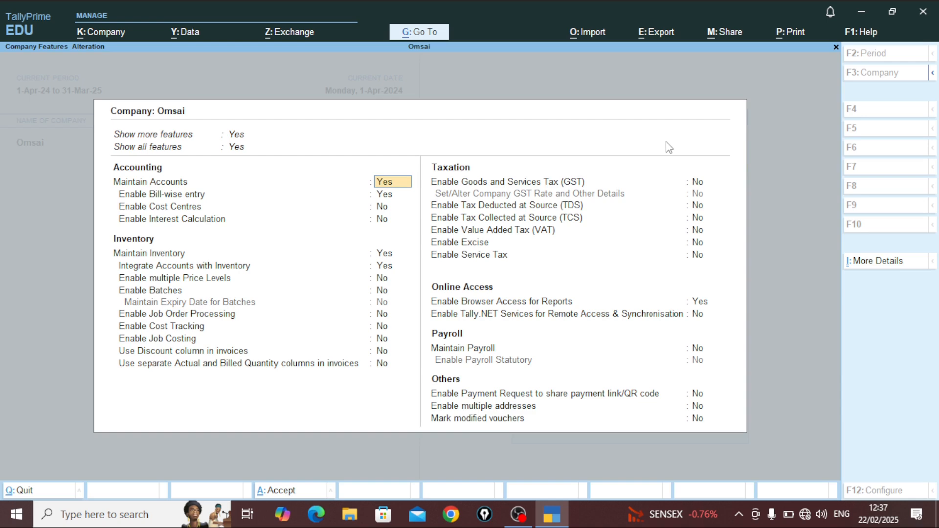
key(Return)
key(Return)
key(Return)
key(Return)
key(Return)
key(Return)
key(Return)
key(Return)
key(Return)
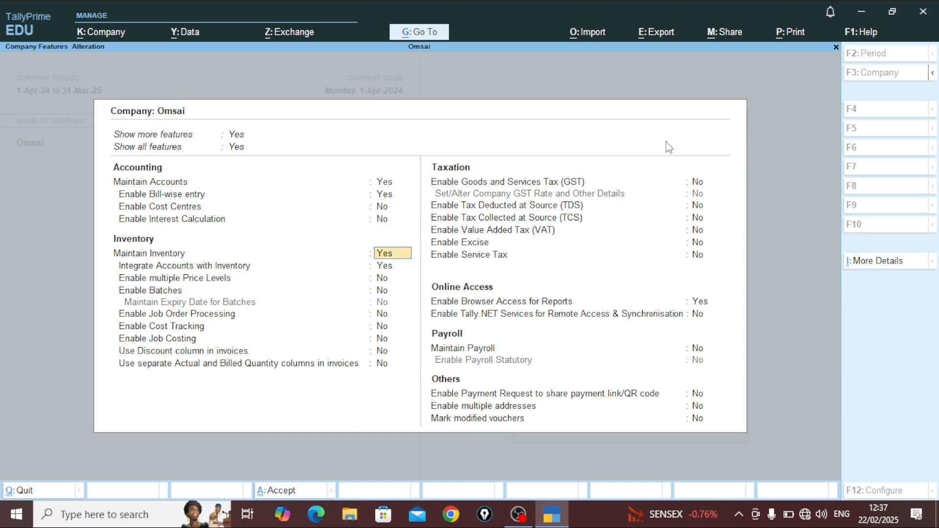
key(Return)
key(Return)
key(Return)
key(Return)
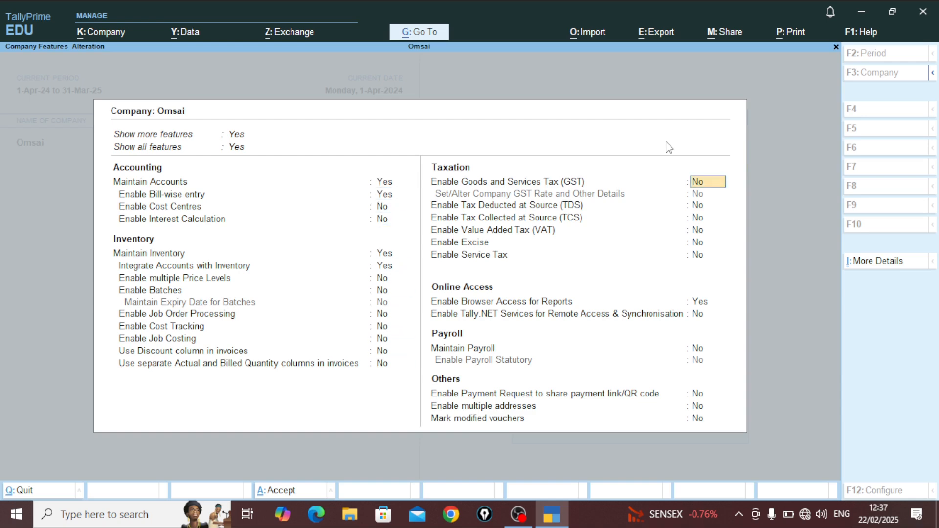
key(Up)
text(y)
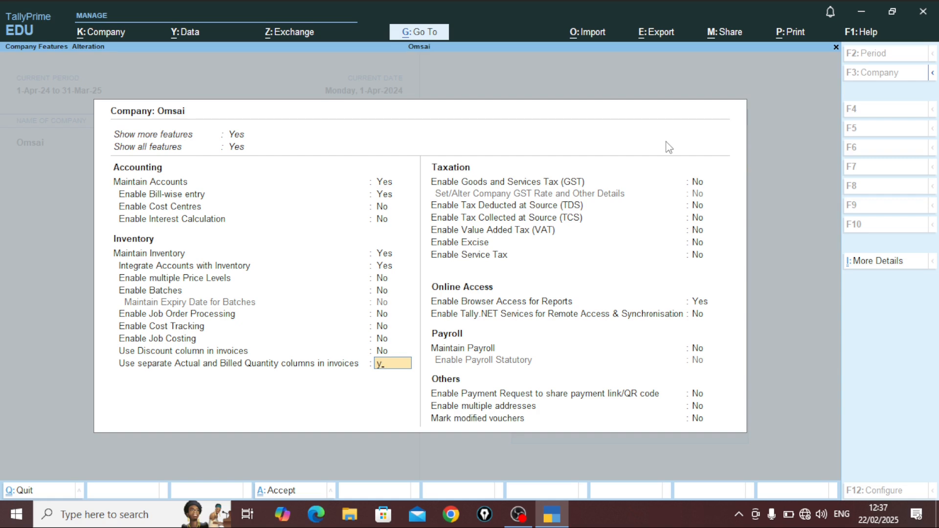
key(Return)
Step: Keep the taxation, online access, payroll and other company features as they are and save the features
key(Return)
key(Return)
key(Return)
key(Return)
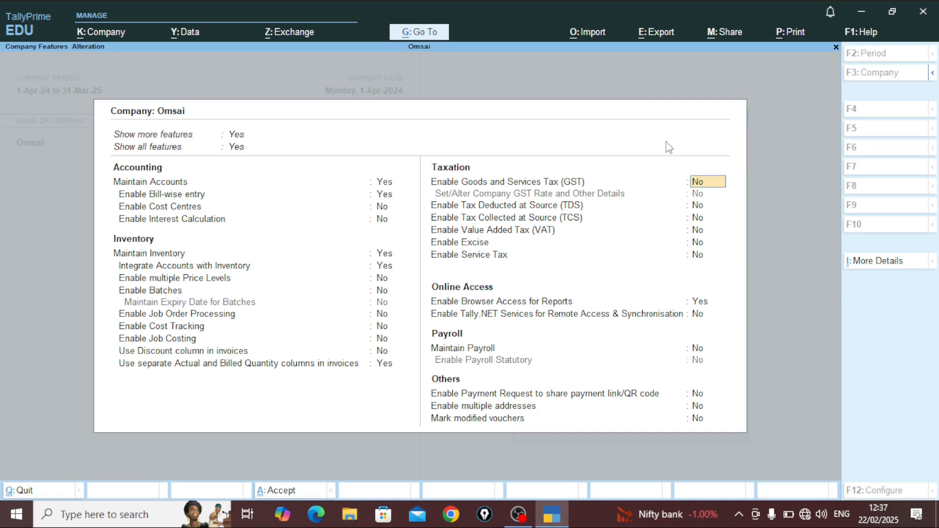
key(Return)
key(Return)
key(Return)
key(Return)
key(Return)
key(Return)
key(Return)
key(Return)
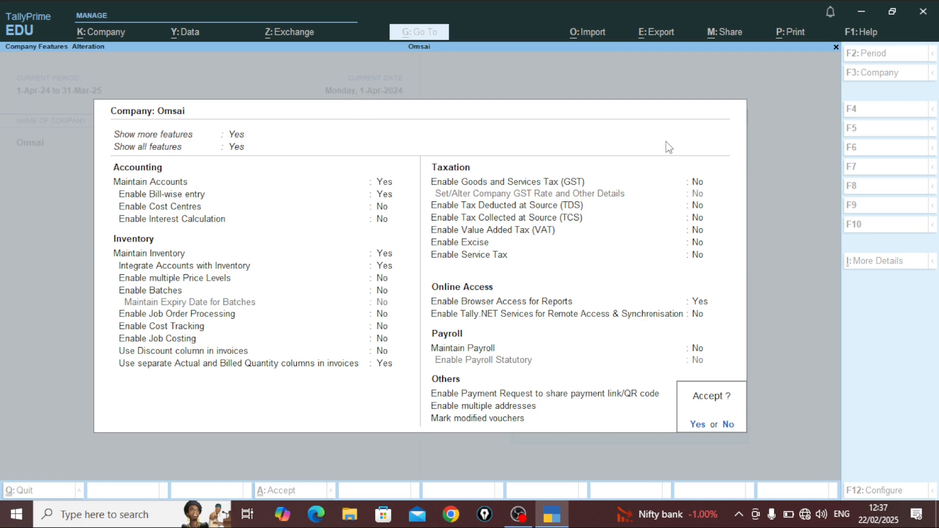
key(Return)
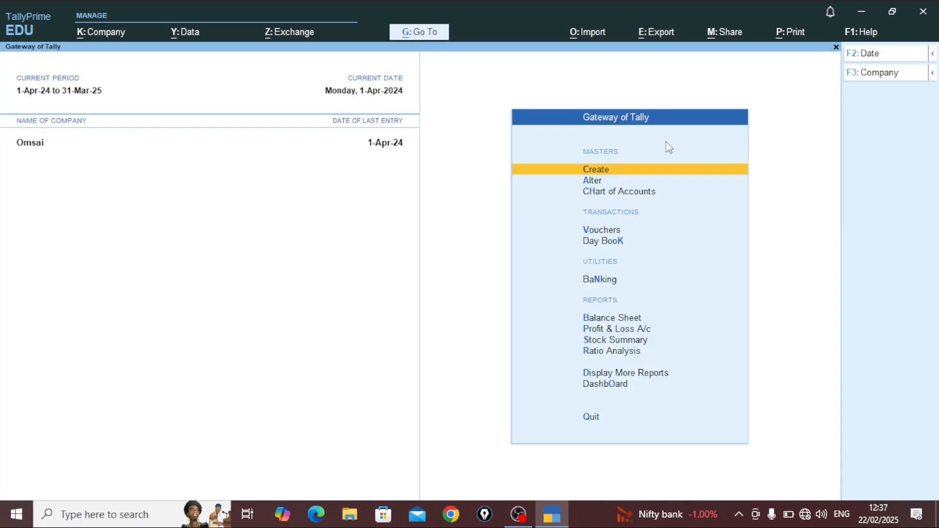
Step: Start a new Purchase voucher from the voucher entry screen
key(Down)
key(Down)
key(Down)
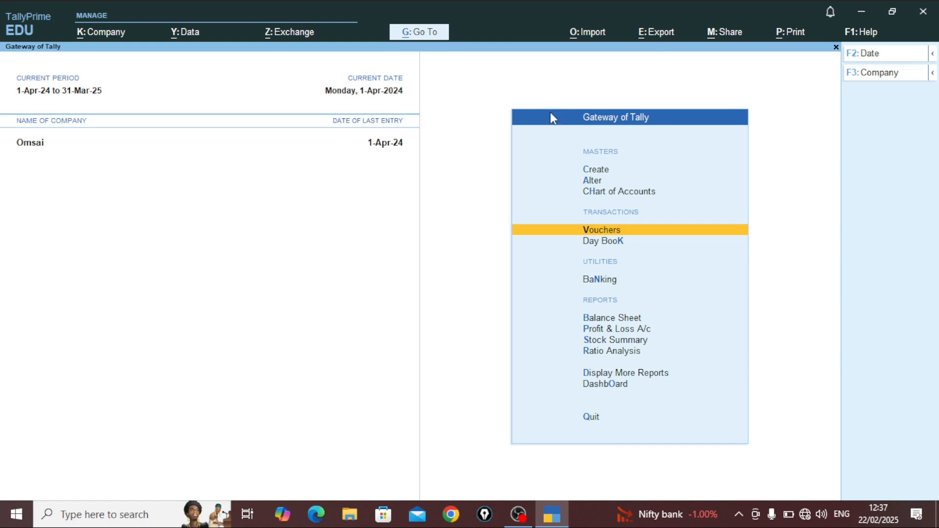
click(610, 233)
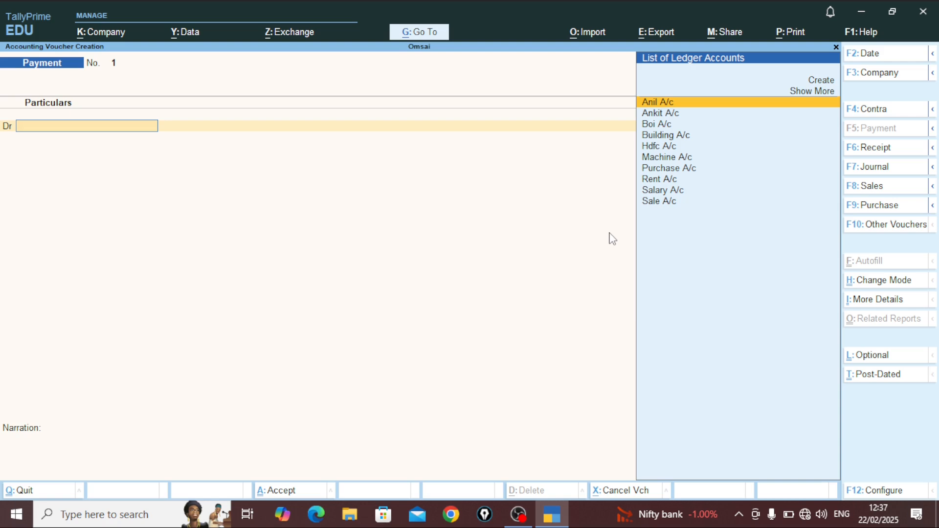
key(F9)
key(F8)
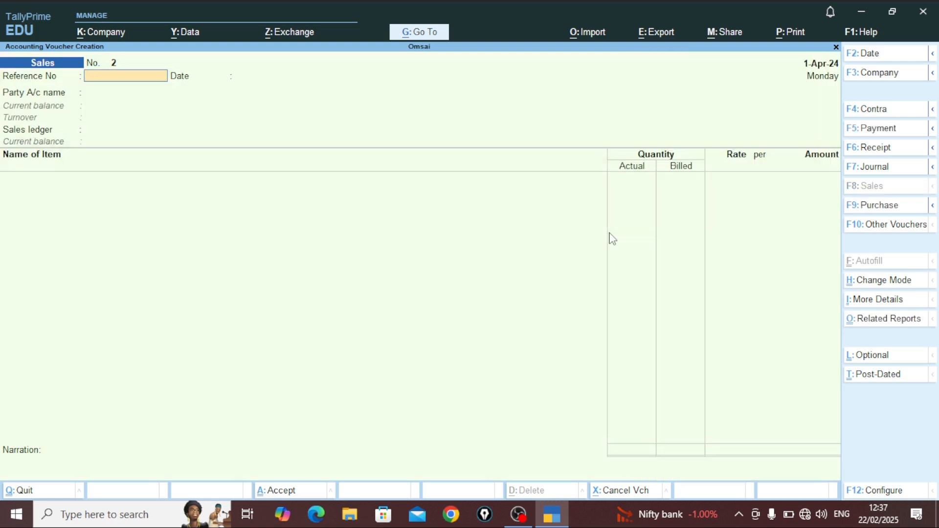
key(F9)
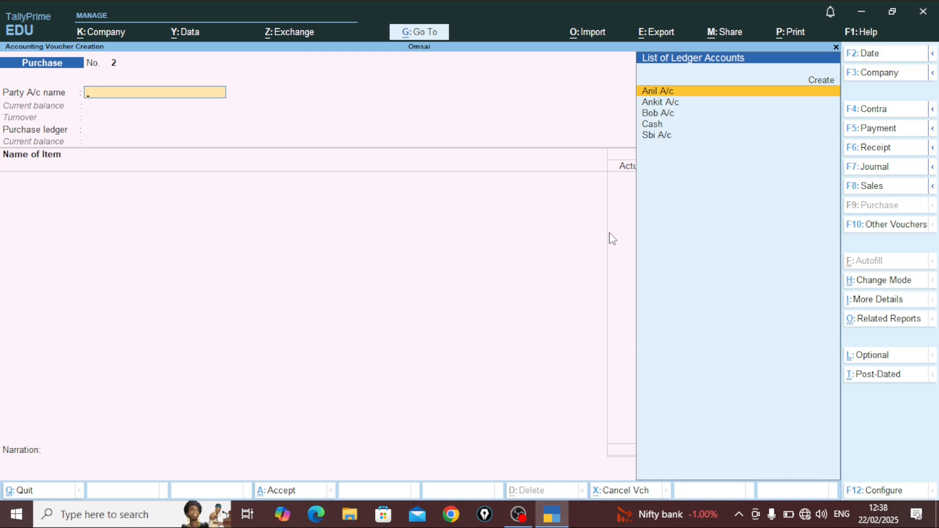
Step: Create a new party ledger named Sai Ent A/c under the Sundry Creditors group
key(Up)
key(Return)
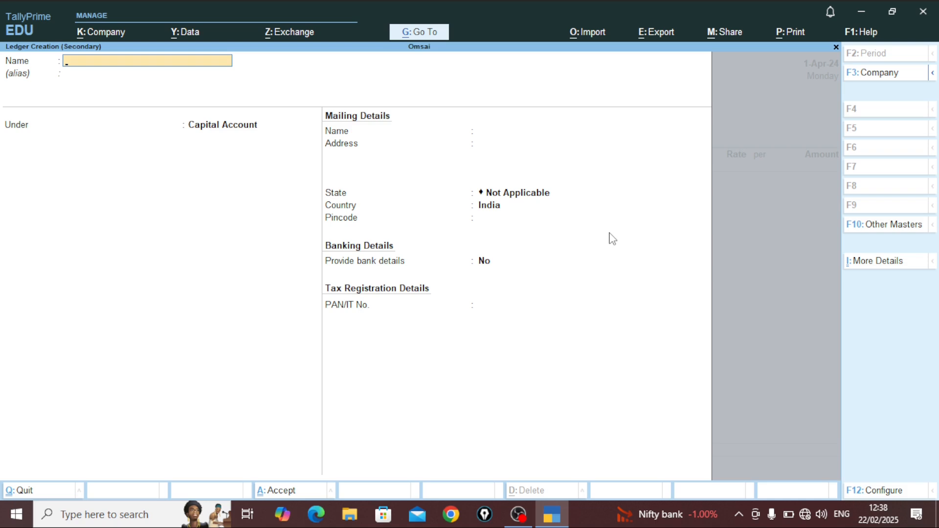
text(Sai Ent a/c)
key(Return)
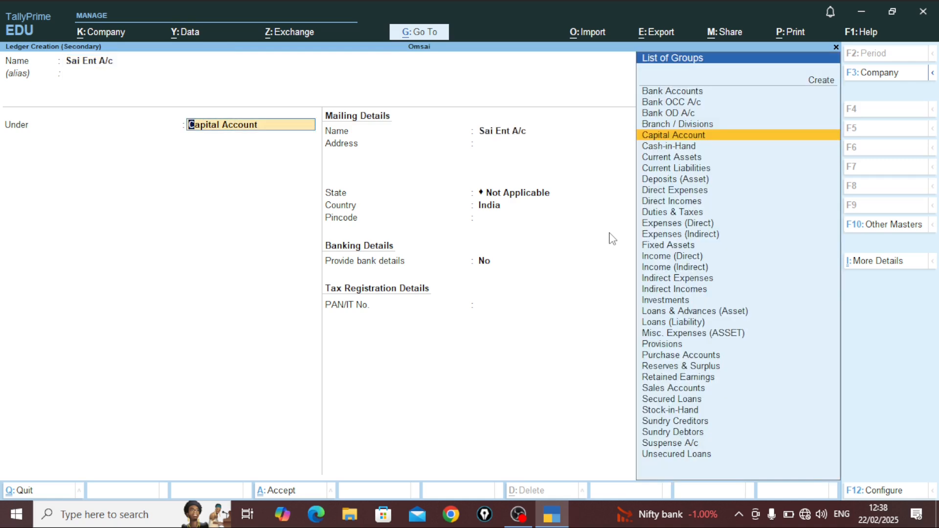
text(S)
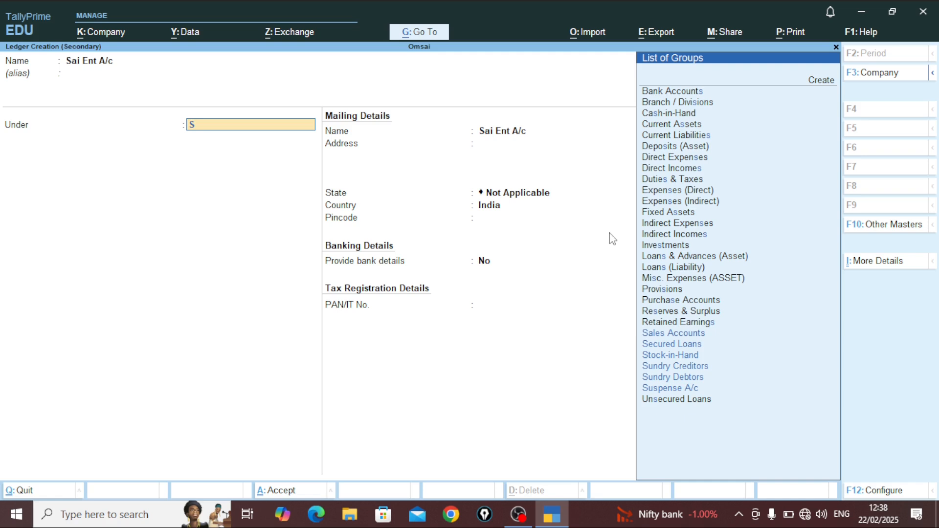
key(Down)
key(Down)
key(Down)
key(Return)
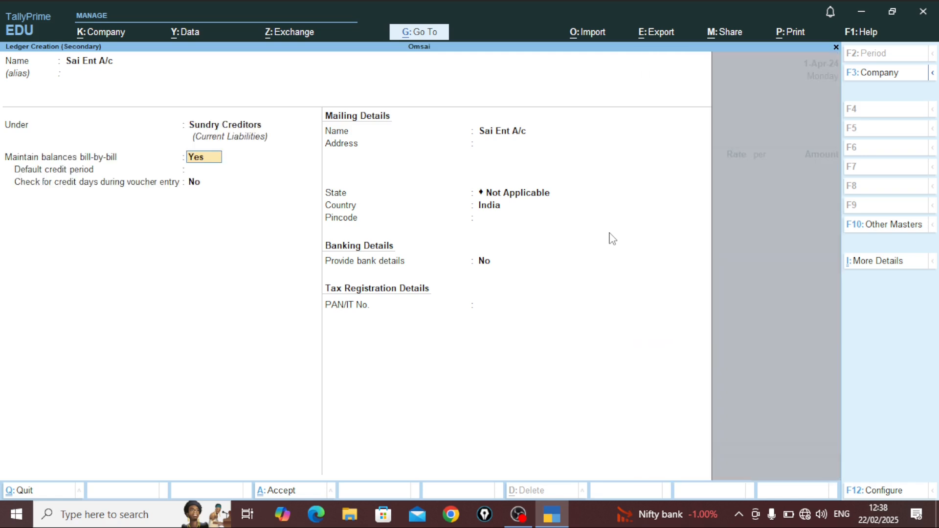
Step: Keep the default bill-by-bill, mailing, banking and tax details of the Sai Ent A/c ledger and save it
key(Return)
key(Return)
key(Return)
key(Return)
key(Return)
key(Return)
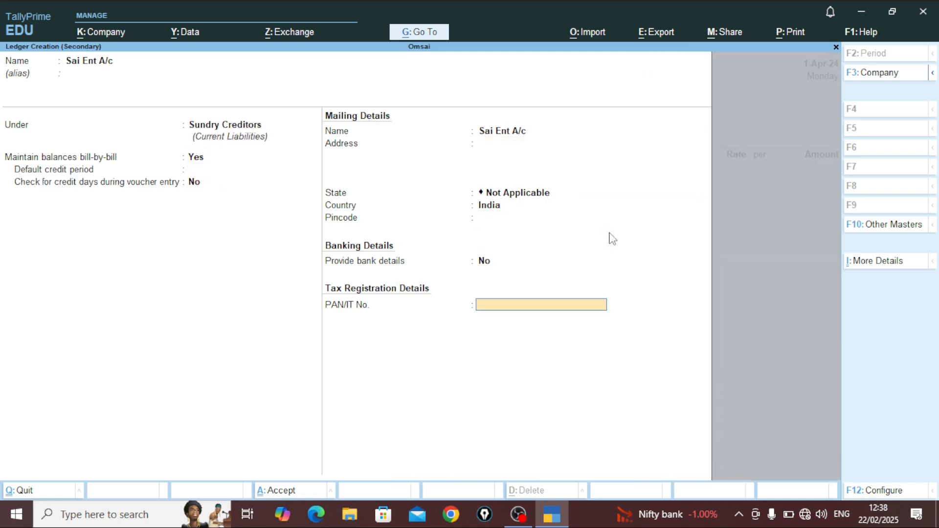
key(Return)
key(Return)
Step: Leave the receipt details blank, accept the Sai Ent A/c supplier details, and use Purchase A/c as the purchase ledger
key(Return)
key(Return)
key(Return)
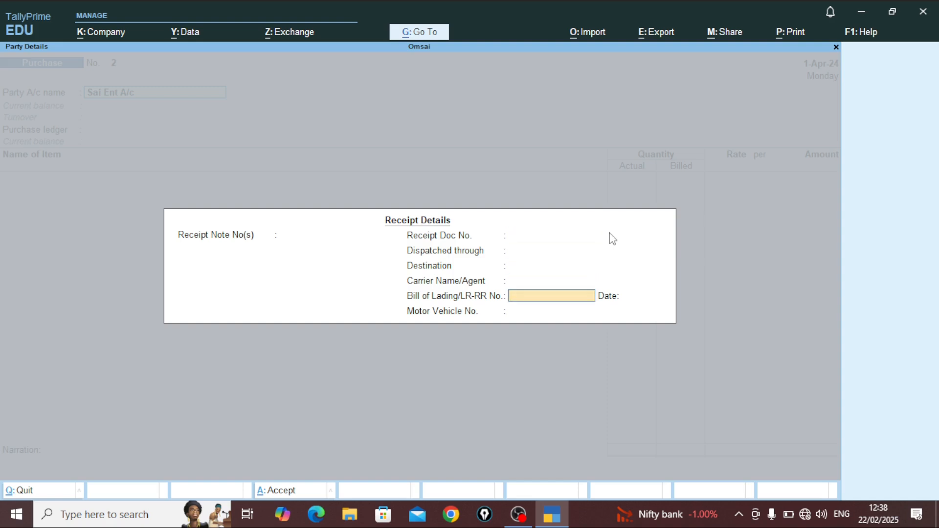
key(Return)
key(Return)
key(Return)
key(Return)
key(Return)
key(Return)
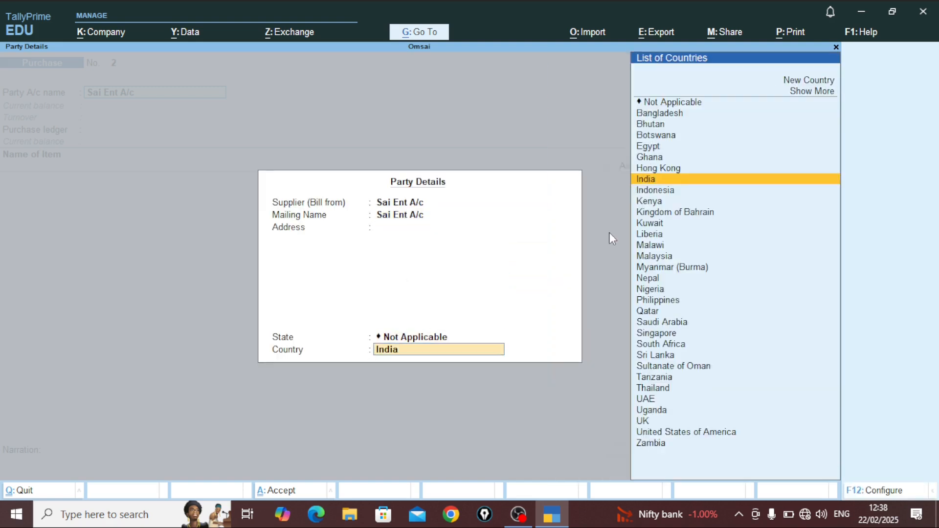
key(Return)
key(Return)
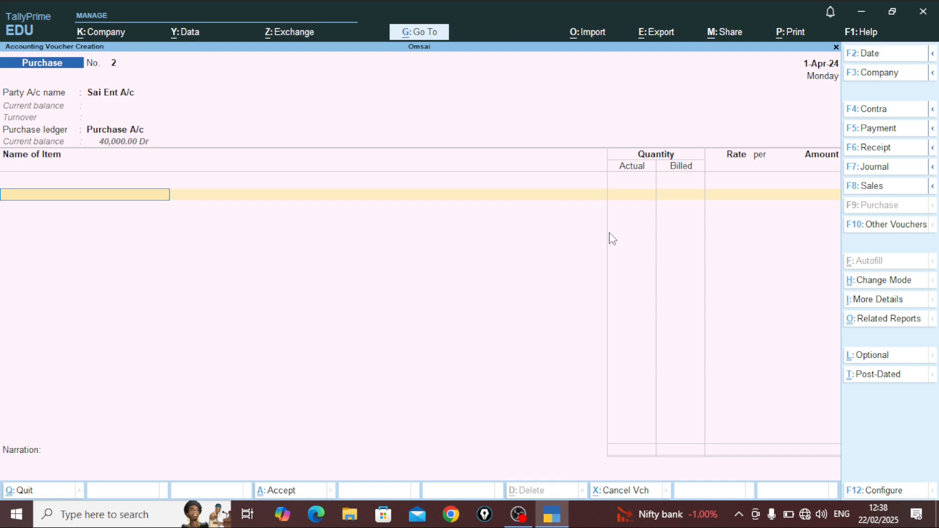
Step: Go back to the party field and reconfirm Sai Ent A/c, its receipt and party details, and Purchase A/c
key(BackSpace)
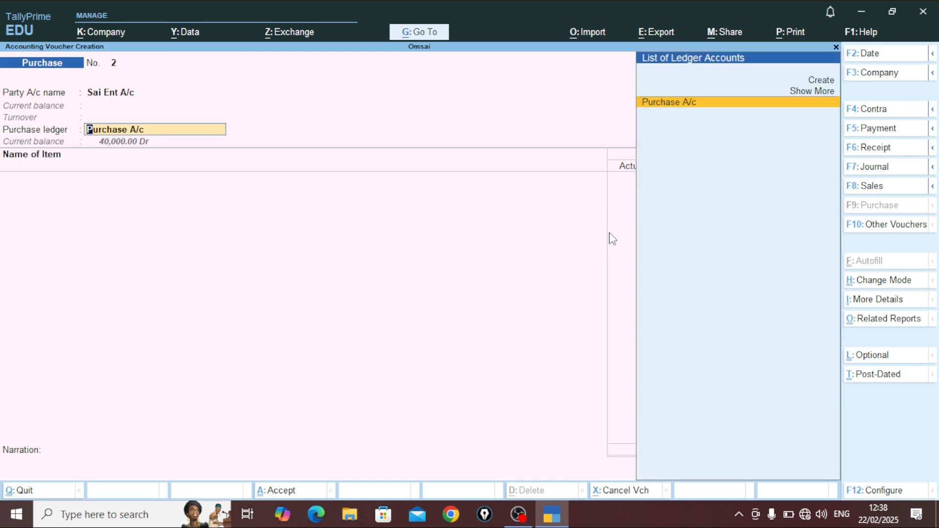
key(Return)
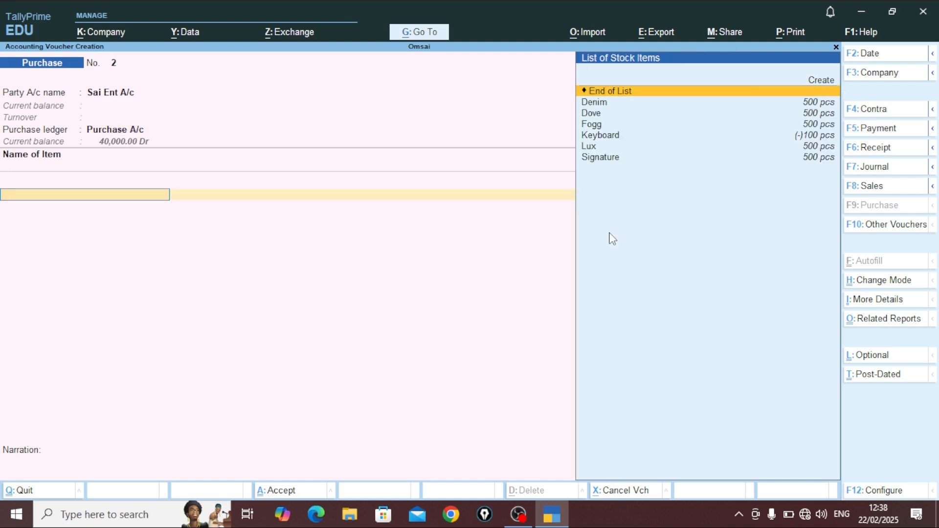
key(BackSpace)
key(BackSpace)
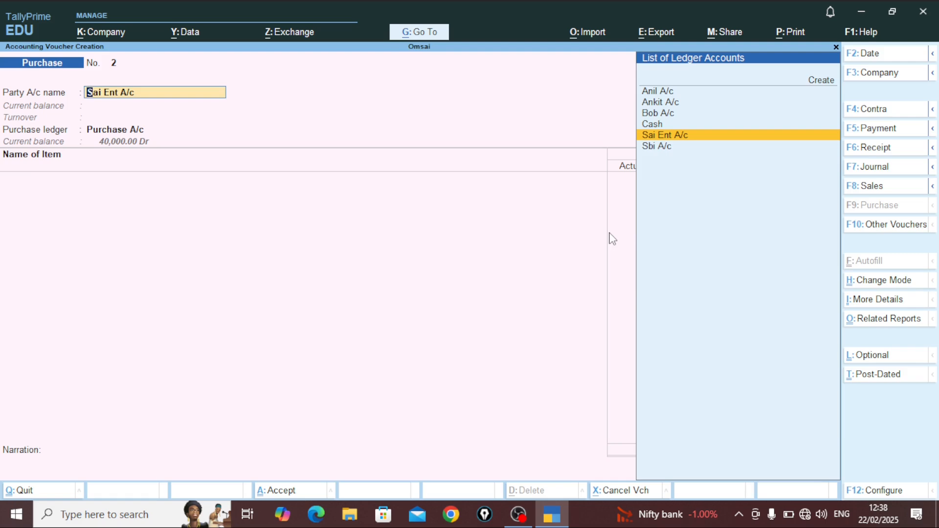
key(Return)
key(Return)
key(Return)
key(Return)
key(Return)
key(Return)
key(Return)
key(Return)
key(Return)
key(Return)
key(Return)
key(Return)
key(Return)
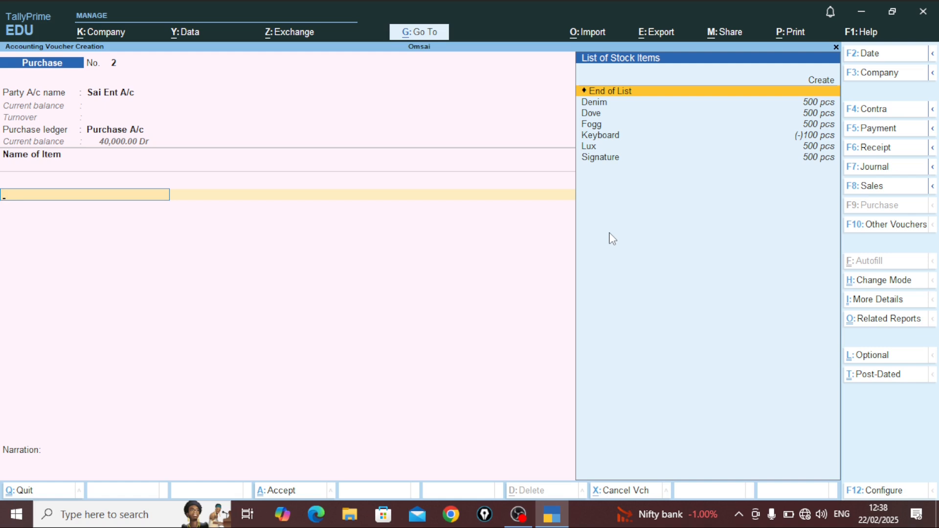
Step: Look through the existing stock items available for the purchase voucher
key(Down)
key(Down)
key(Down)
key(Down)
key(Down)
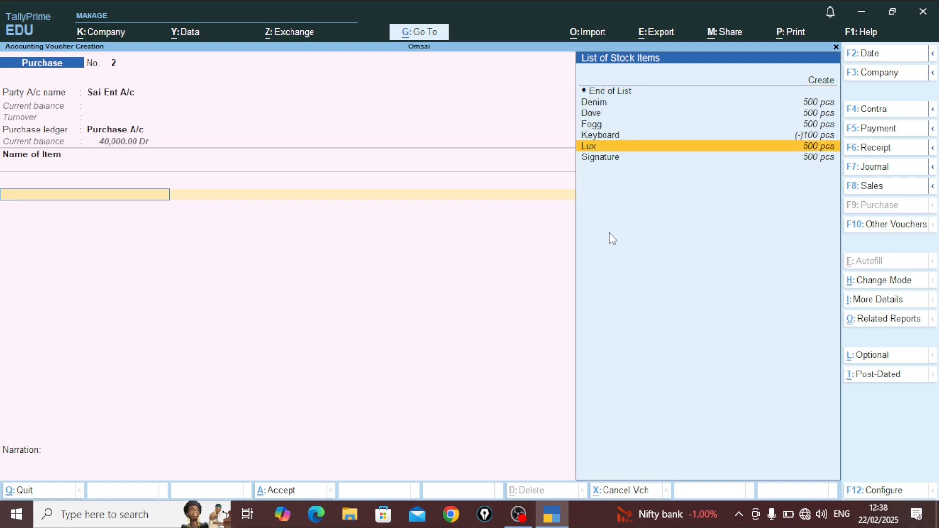
key(Up)
key(Up)
key(Down)
key(Up)
key(Up)
key(Up)
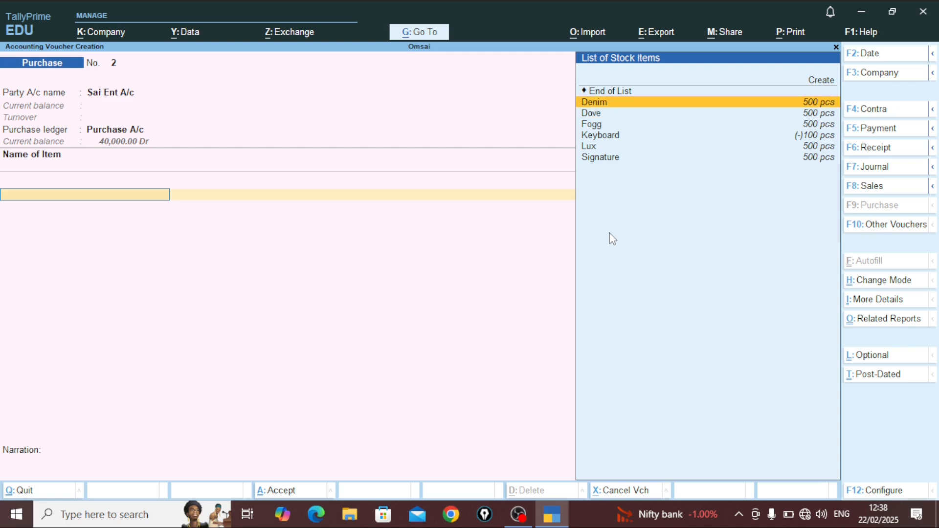
Step: Begin a new stock item named Mouse, keeping the group Primary and the category Not Applicable
key(Up)
key(Return)
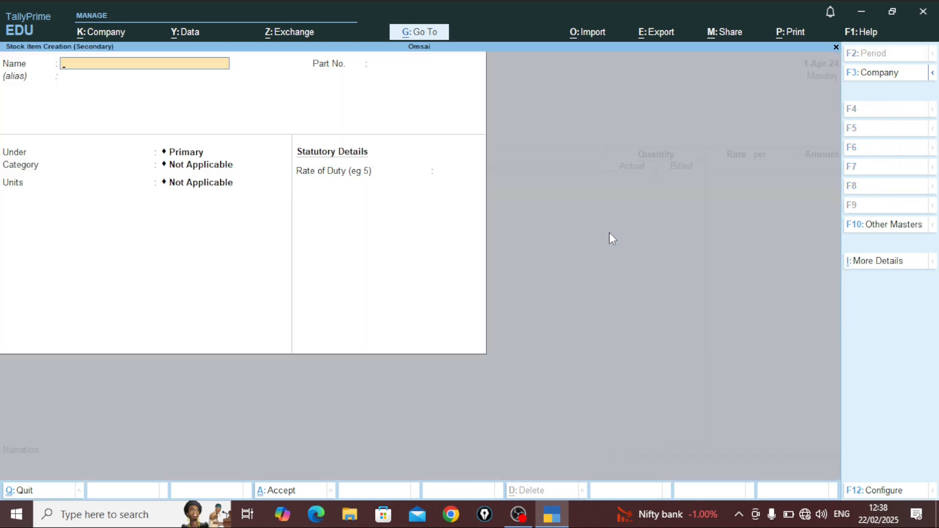
text(Mouse)
key(Return)
key(Return)
key(Return)
key(Return)
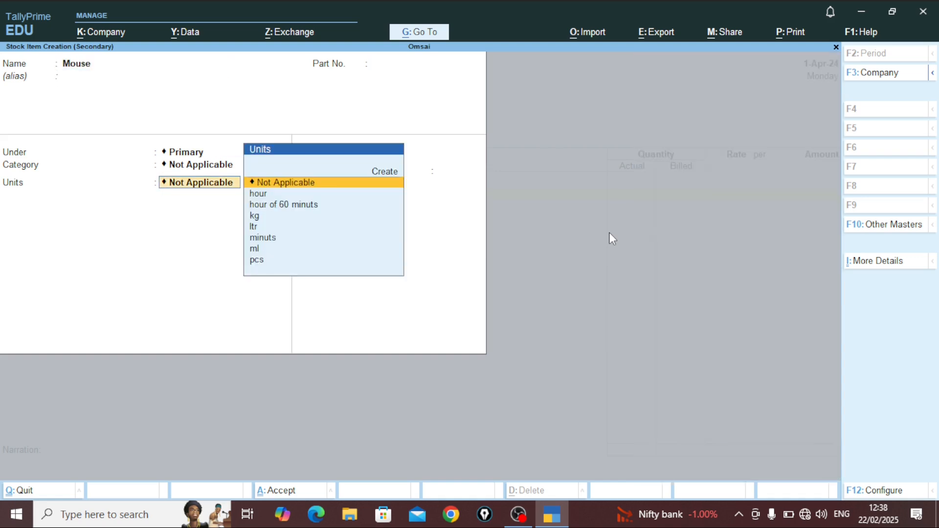
text(n)
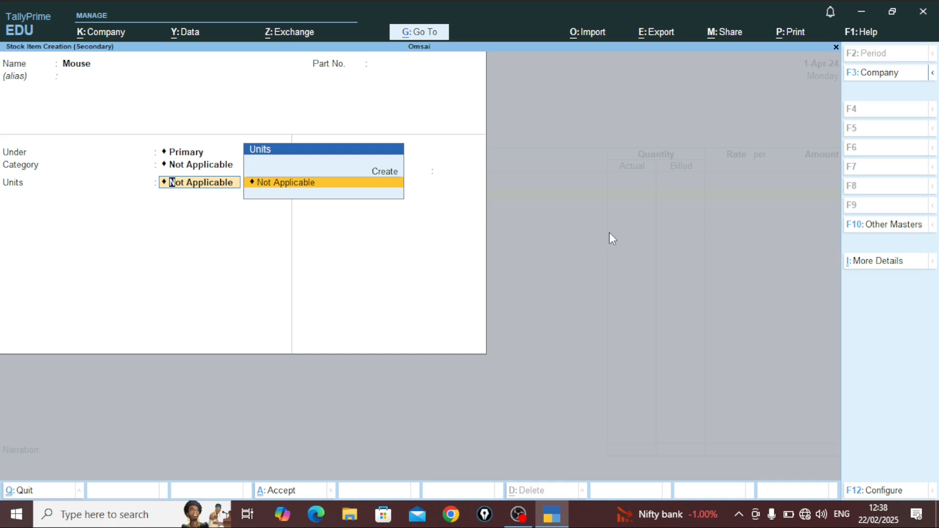
key(BackSpace)
key(BackSpace)
key(BackSpace)
key(Return)
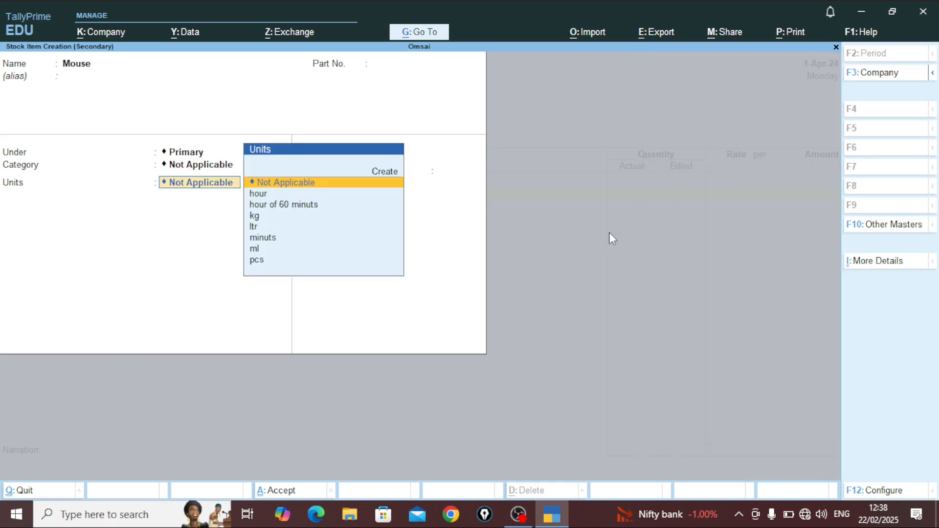
Step: Set the Mouse item's unit to pcs, save the item, and use it in the purchase voucher
key(Down)
key(Down)
key(Down)
key(Down)
key(Down)
key(Down)
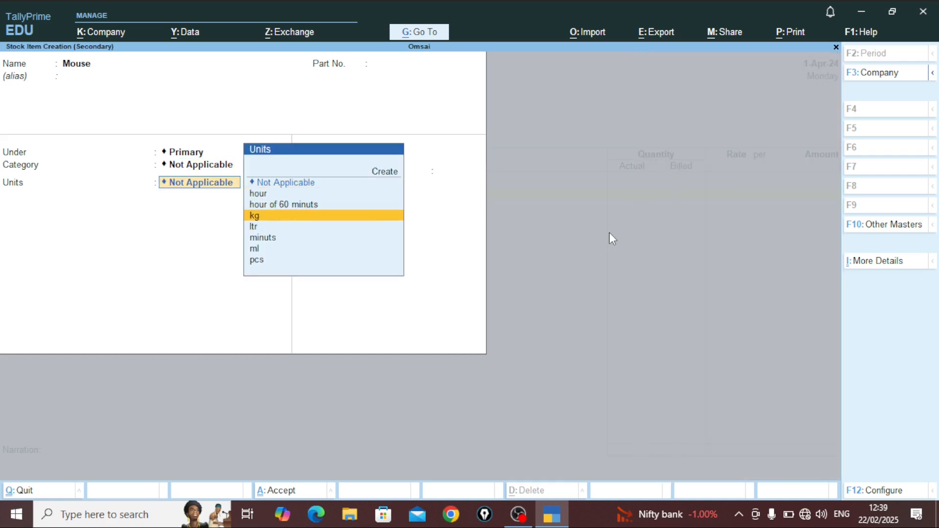
key(Down)
key(Return)
key(Return)
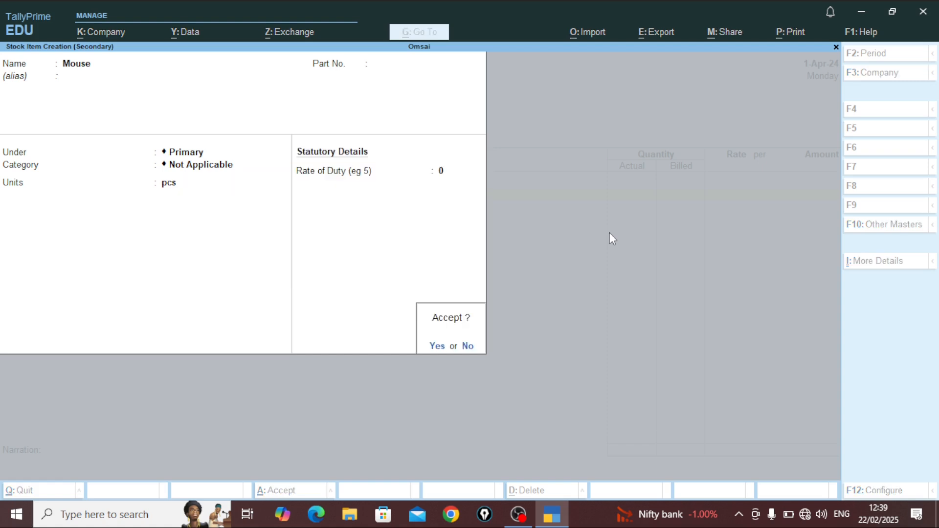
key(Return)
key(Return)
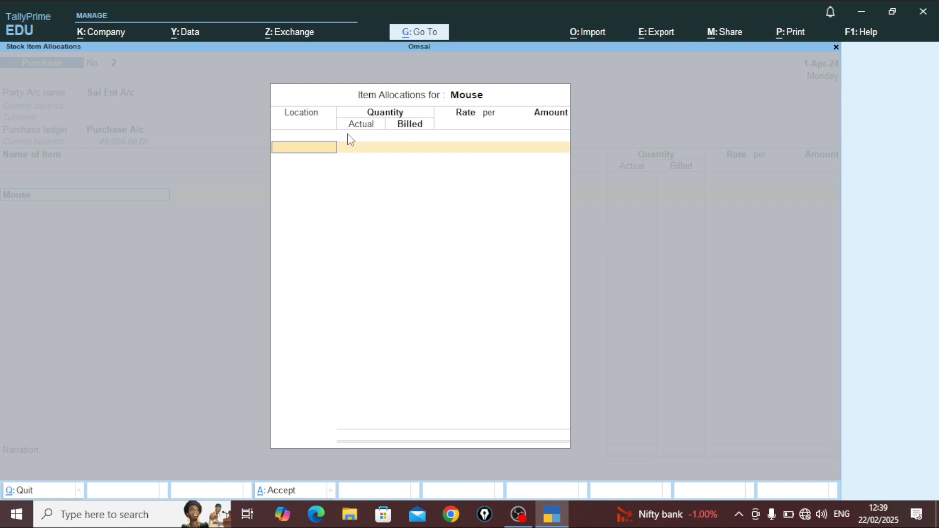
Step: Set the location of the Mouse item allocation to Mirzapur
key(space)
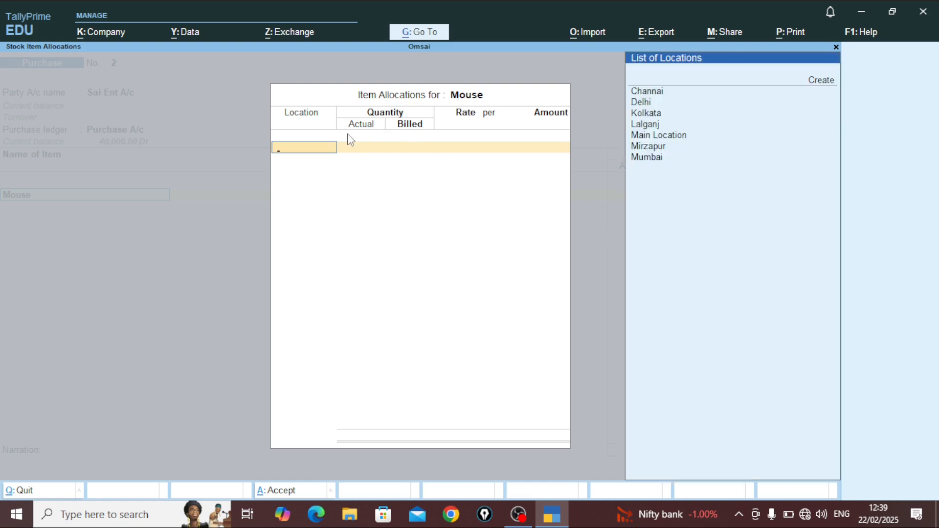
key(Down)
key(Up)
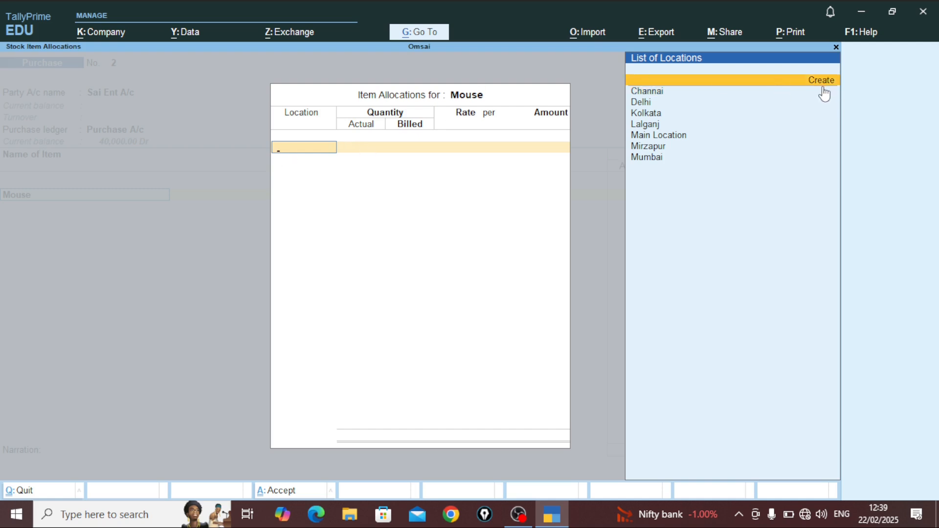
key(Down)
key(Down)
key(Down)
key(Down)
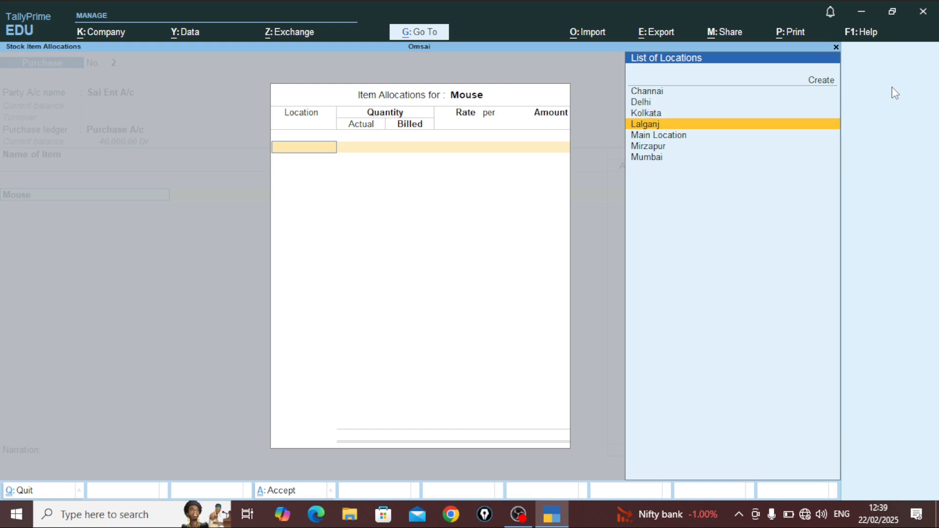
key(Down)
key(Down)
key(Return)
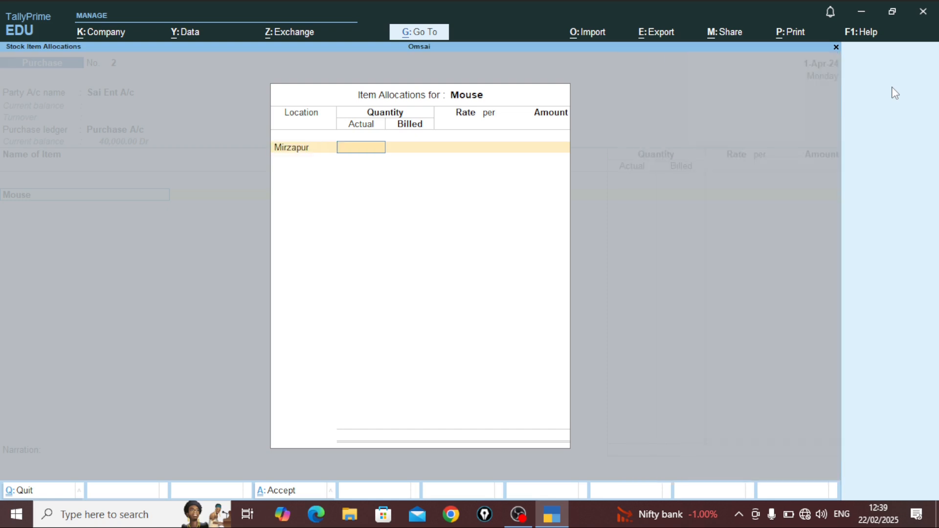
Step: Enter an actual quantity of 100 pcs, a billed quantity of 95 pcs and a rate of 100 for Mouse, completing its purchase line
text(100)
key(Return)
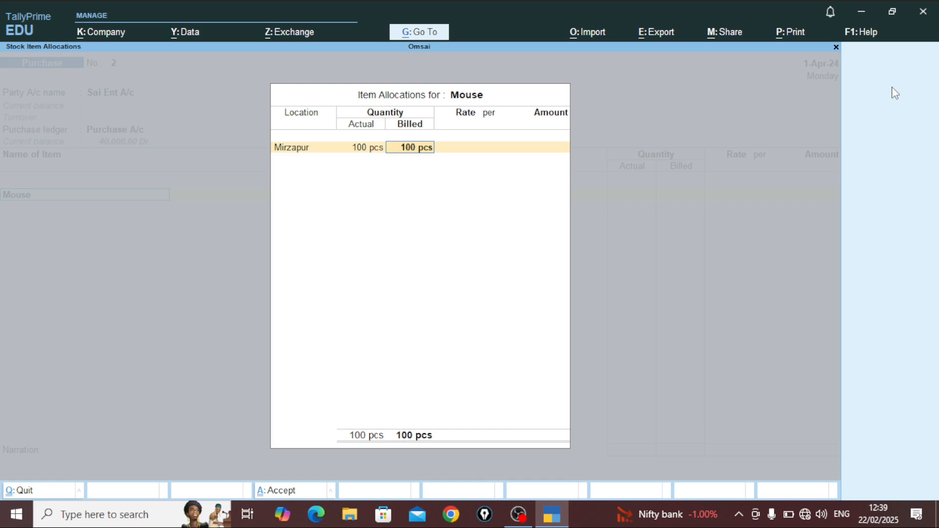
text(95)
key(Return)
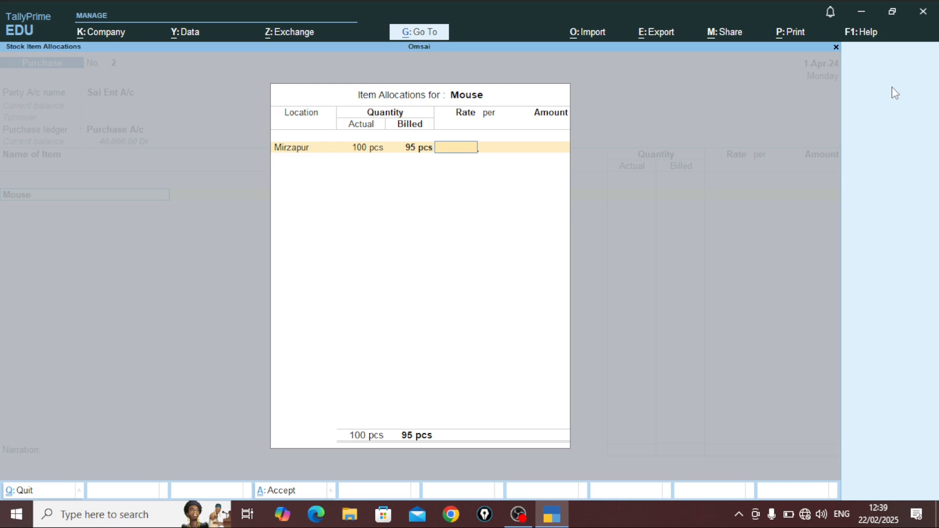
text(100)
key(Return)
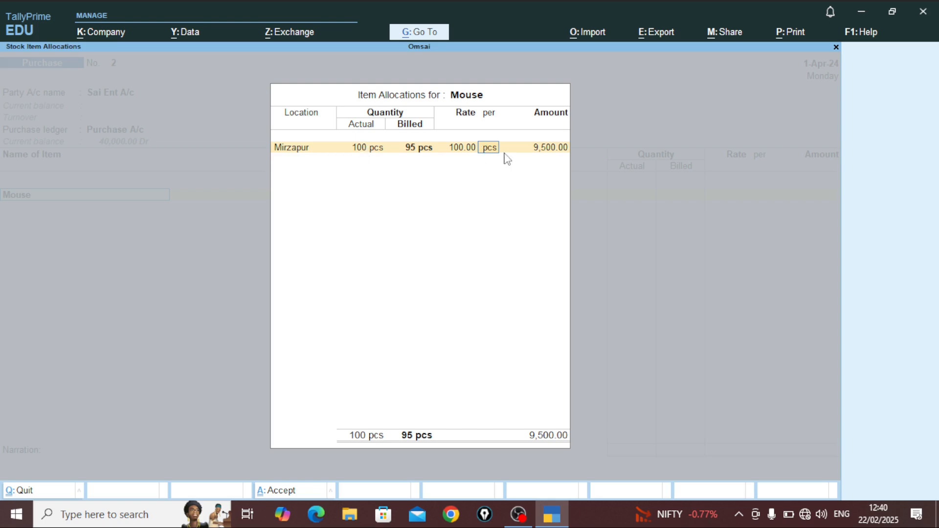
key(Return)
key(Return)
key(Return)
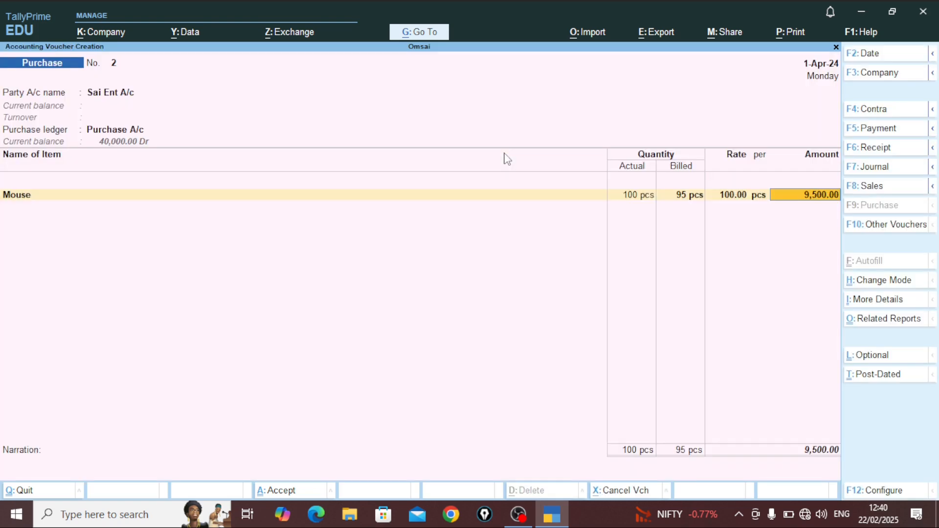
key(Return)
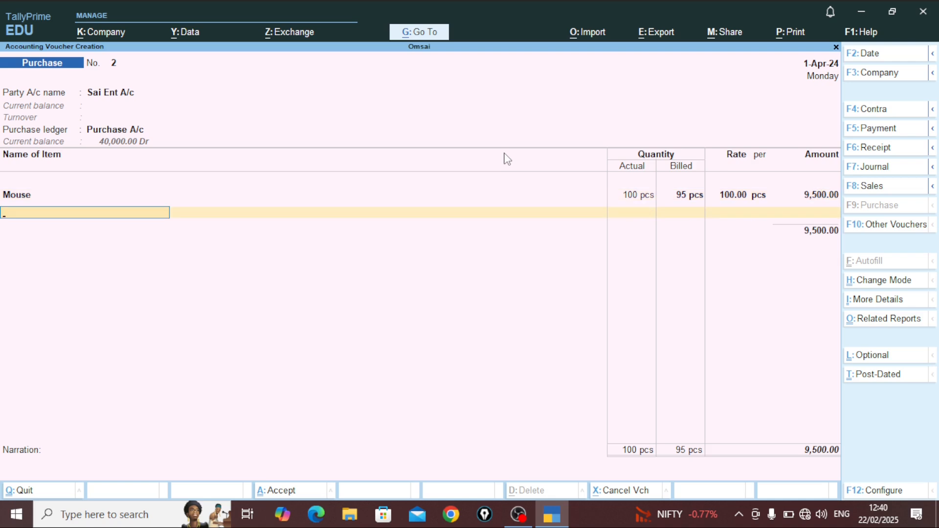
Step: Begin a new stock item named Ups, keeping the group Primary and the category Not Applicable
key(alt+c)
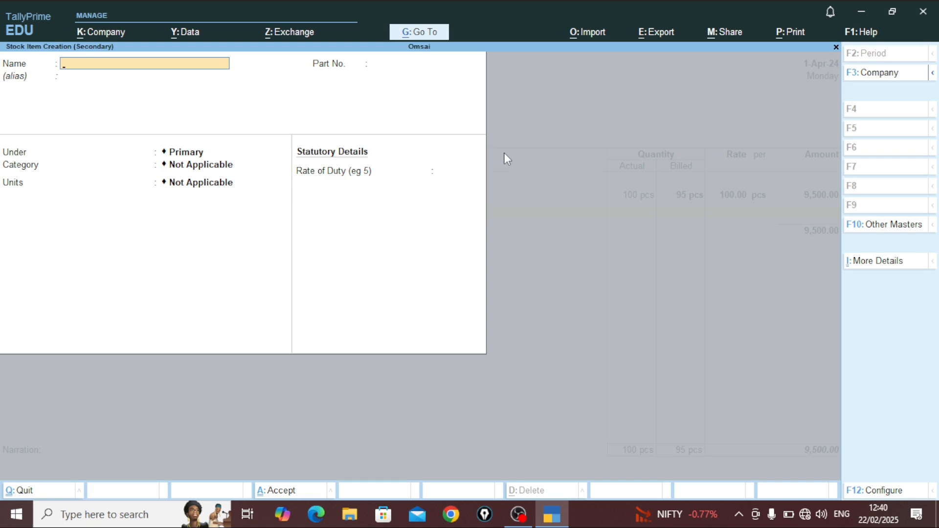
text(Ups)
key(Return)
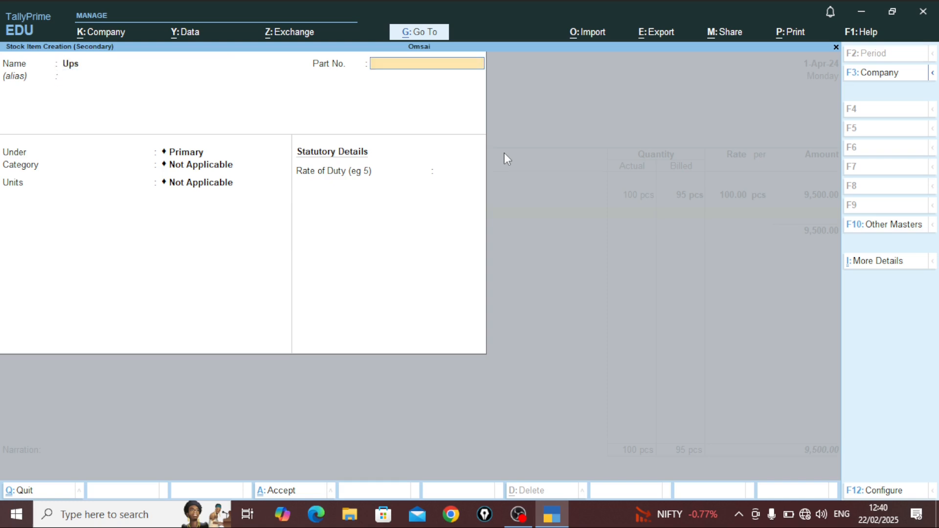
key(Return)
key(Return)
key(Return)
Step: Set the Ups item's unit to pcs, save it, and allocate it to the Channai location in the purchase voucher
key(Down)
key(Down)
key(Down)
key(Down)
key(Down)
key(Down)
key(Down)
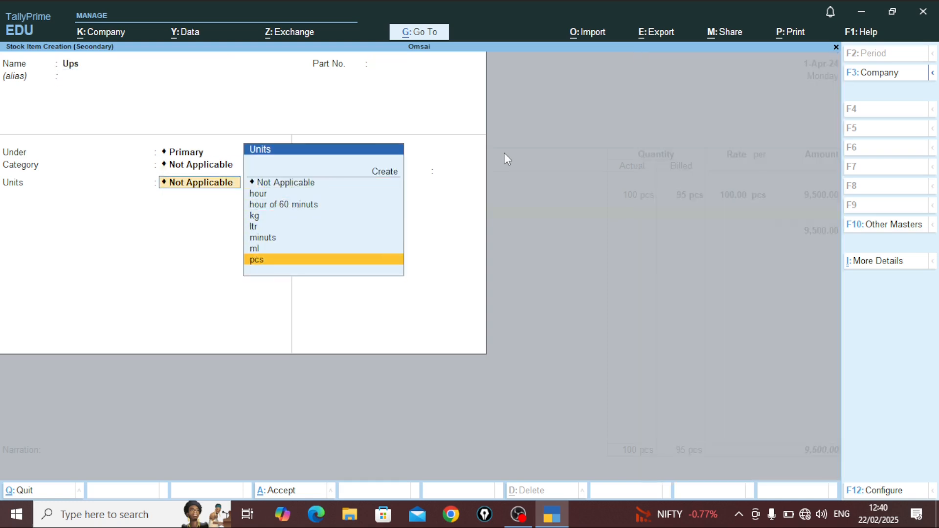
key(Return)
key(Return)
key(Return)
key(Return)
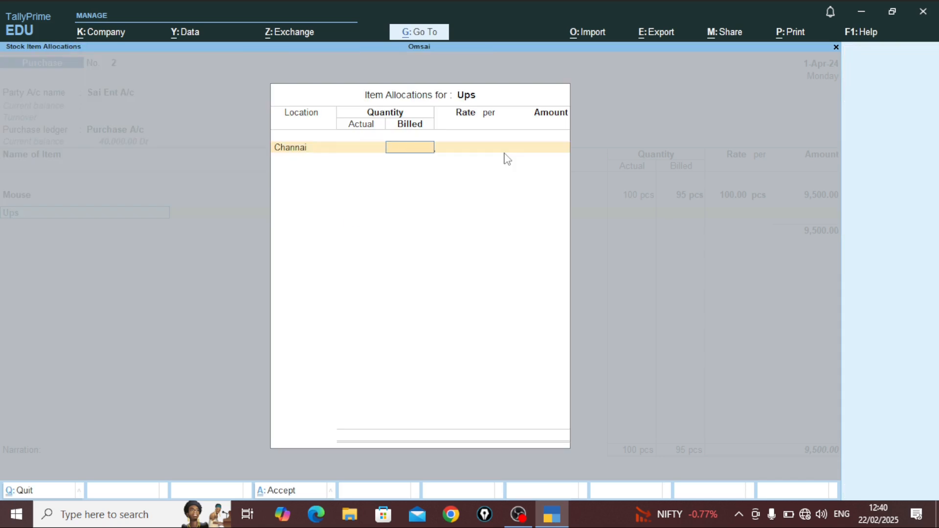
Step: Enter an actual quantity of 100 pcs, a billed quantity of 95 pcs and a rate of 1800 for Ups
key(BackSpace)
text(100)
key(Return)
text(9)
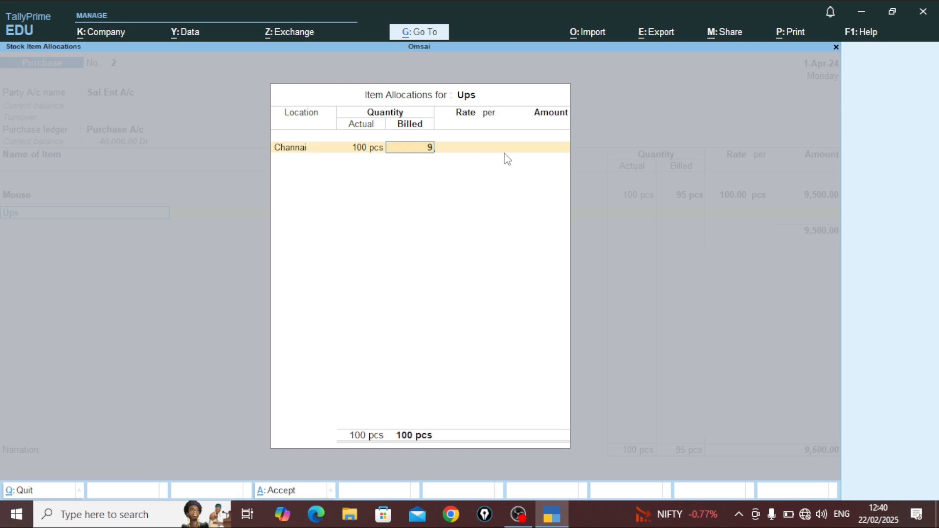
text(5)
key(Return)
text(1800)
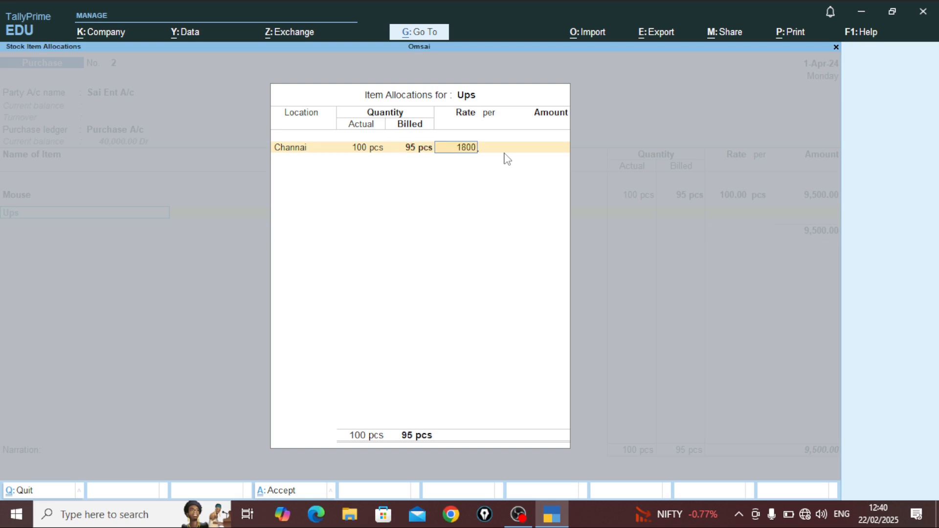
key(Return)
key(Return)
key(Return)
key(Return)
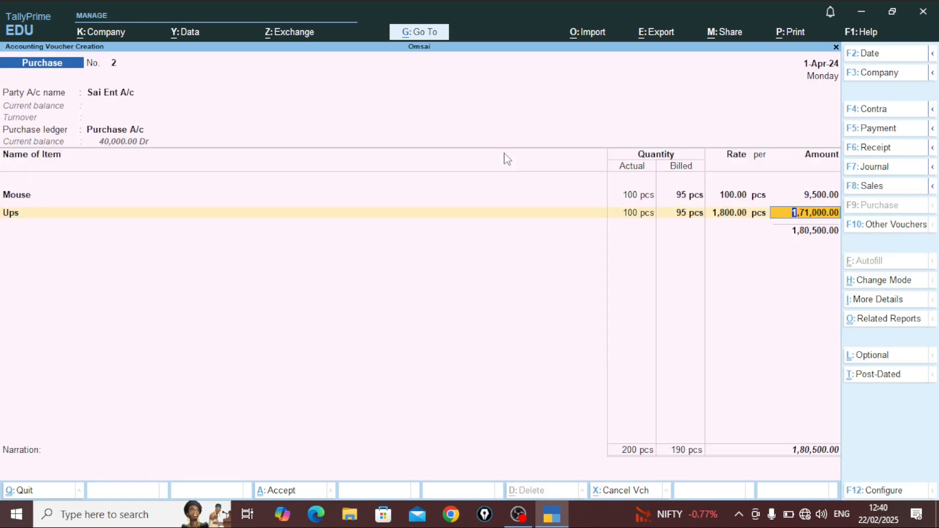
Step: End the item list, leave the narration blank, and save the purchase voucher
key(Return)
key(Return)
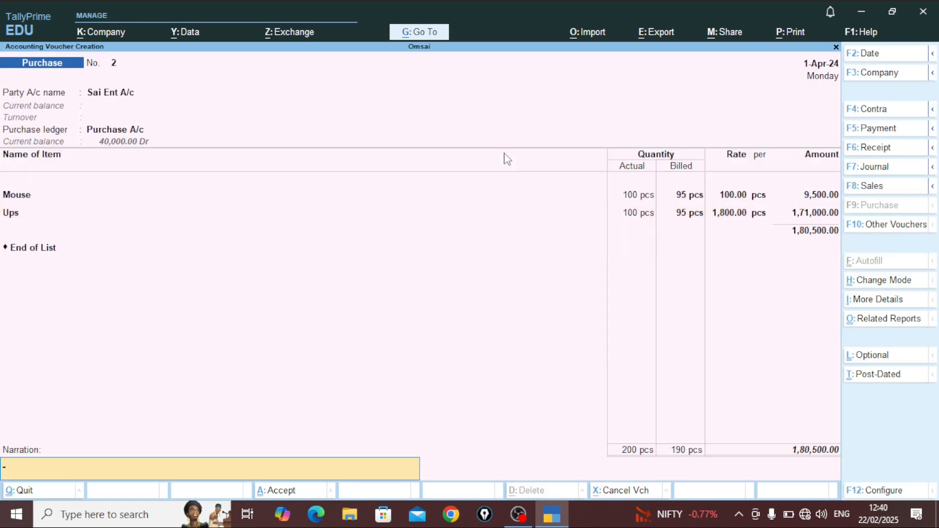
key(Return)
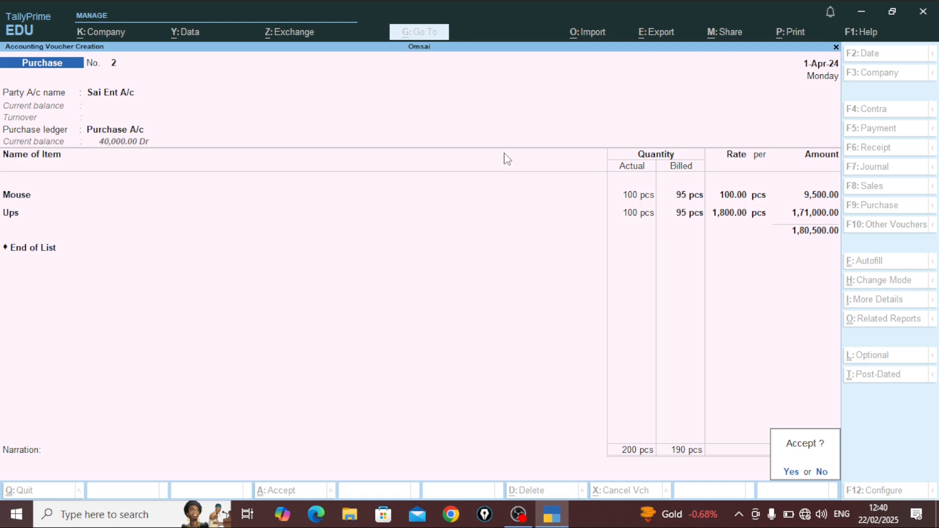
key(y)
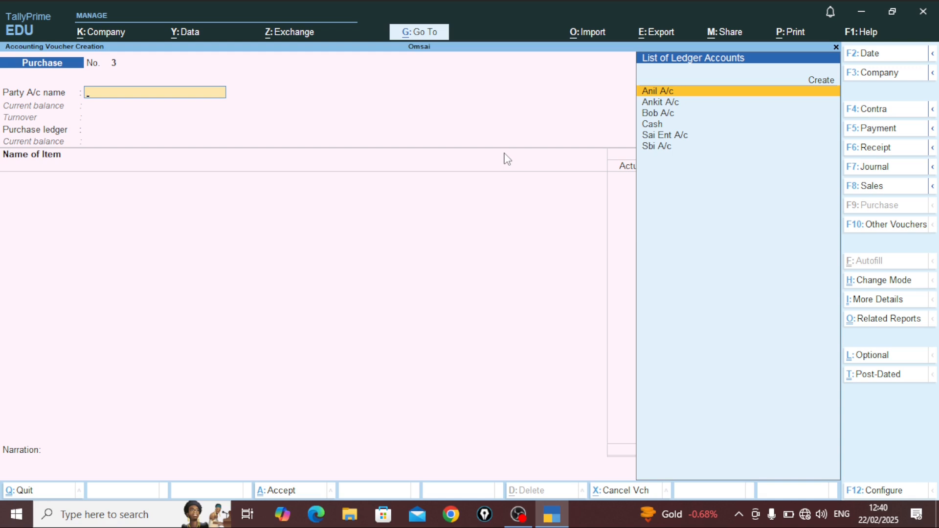
Step: Start a sales voucher with reference number sale/0001, keeping the reference date 1-Apr-24
key(F8)
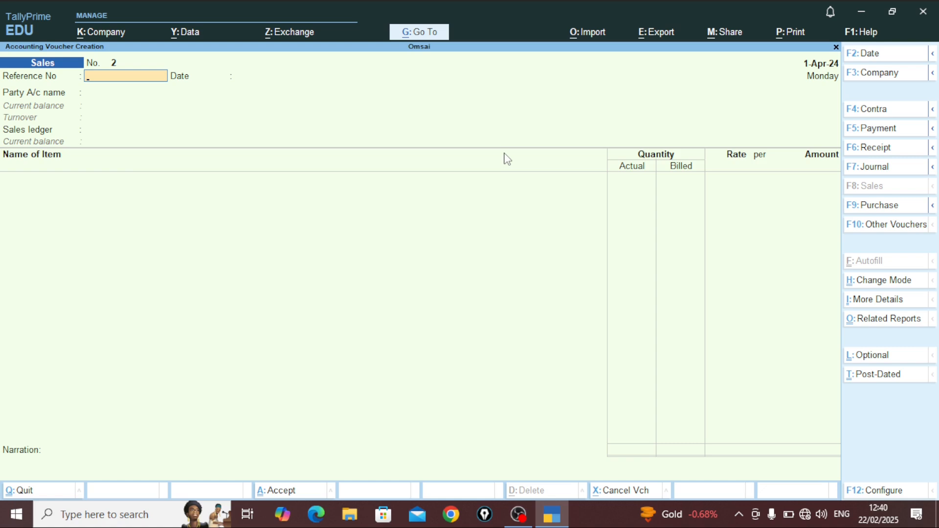
text(sale/0001)
key(Return)
key(Return)
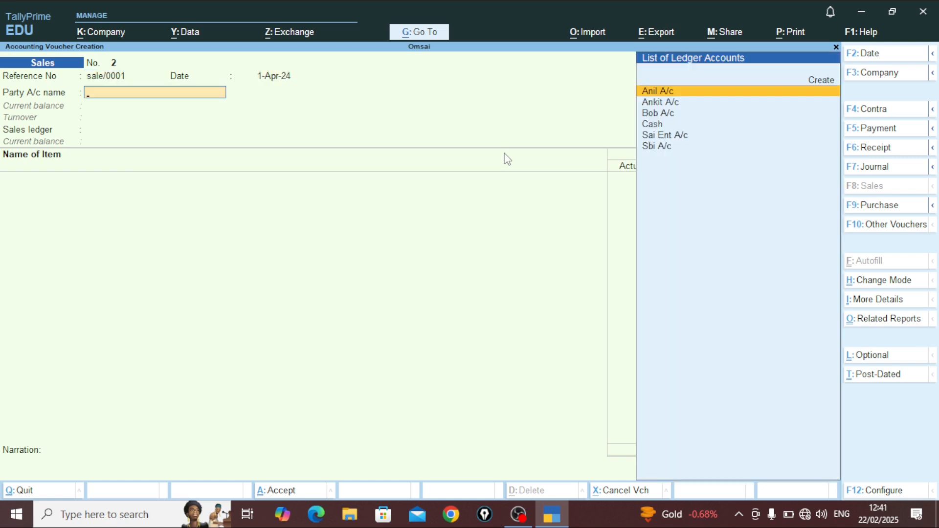
Step: Begin a new party ledger named Anita Ent A/c under the group Sundry Debtors
key(Up)
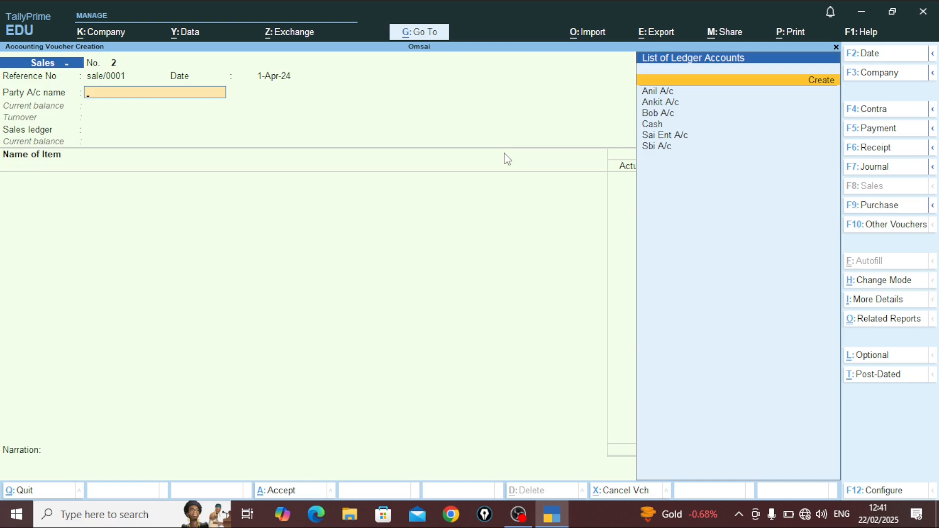
key(Return)
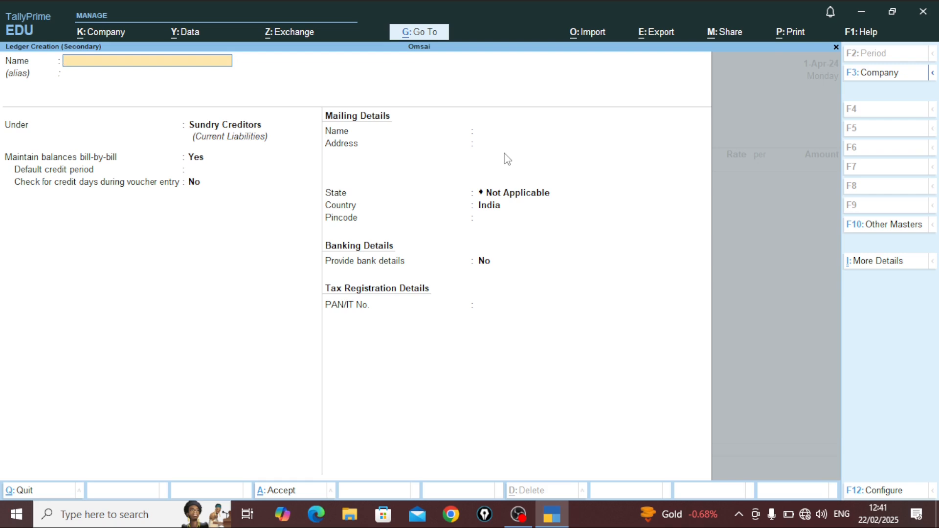
text(Anita Ent a/c)
key(Return)
key(Return)
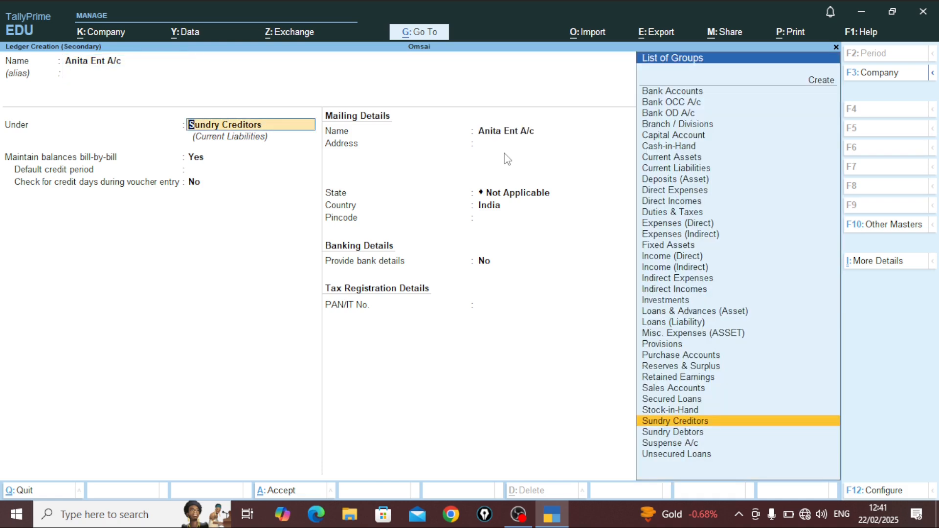
key(Down)
key(Return)
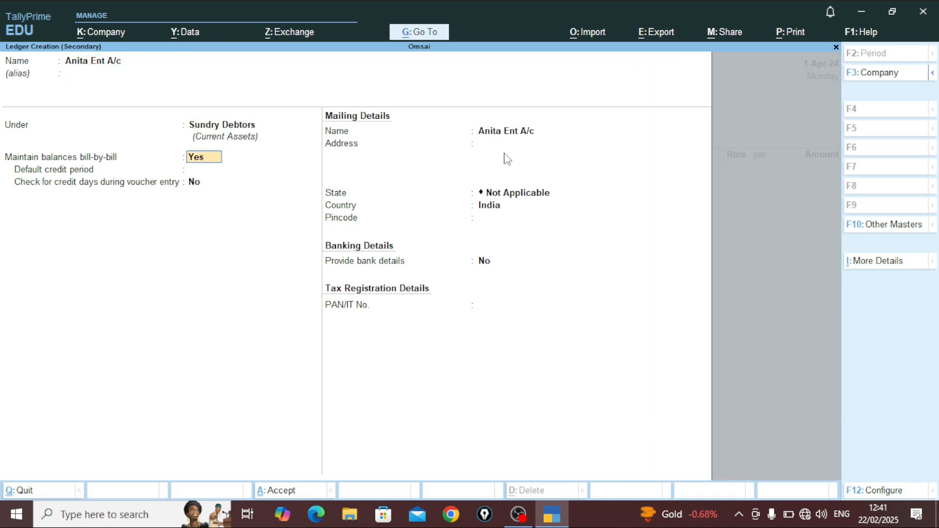
Step: Keep the default bill-by-bill, mailing, banking and tax details for Anita Ent A/c and save the ledger
key(Return)
key(Return)
key(Return)
key(Return)
key(Return)
key(Return)
key(Return)
key(Return)
key(Return)
key(Return)
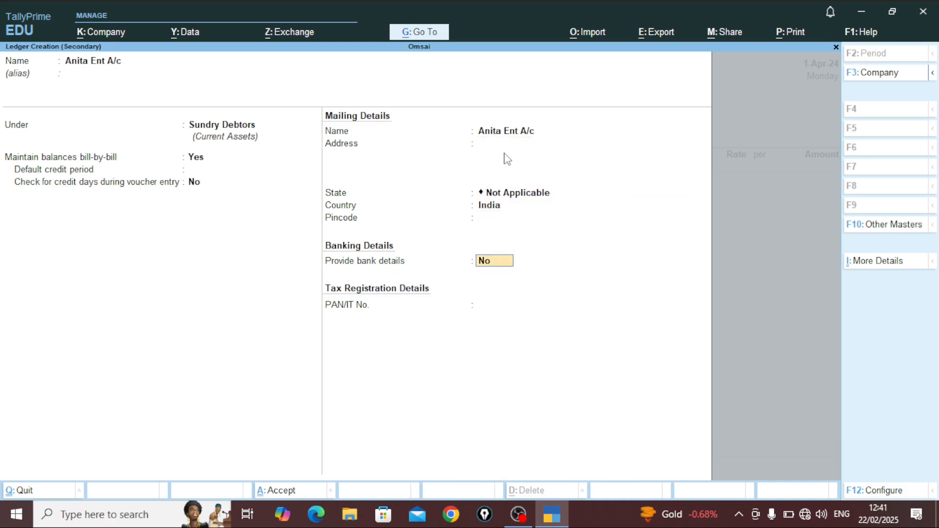
key(Return)
key(Return)
key(Return)
Step: Leave all dispatch details of the sales voucher blank and proceed to its party details
key(Return)
key(Return)
key(Return)
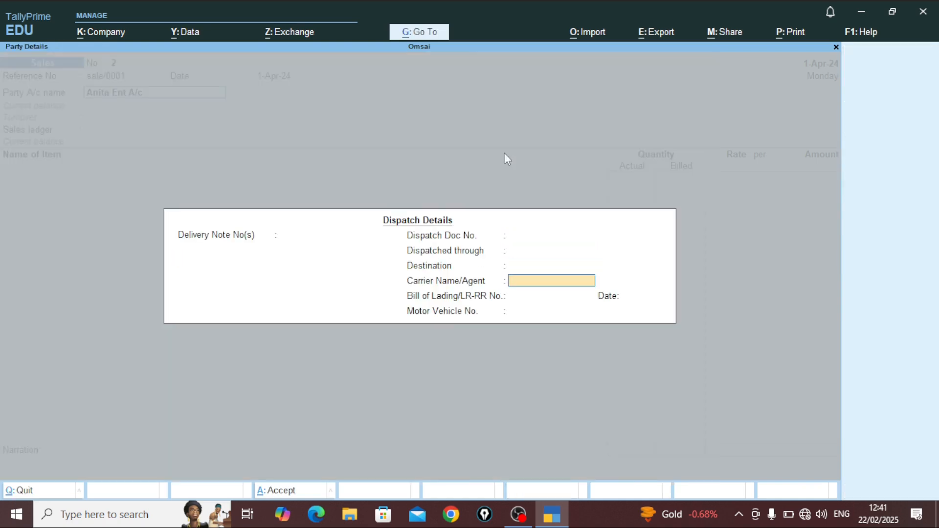
key(Return)
key(Return)
key(Return)
key(Return)
key(Return)
key(Return)
key(Return)
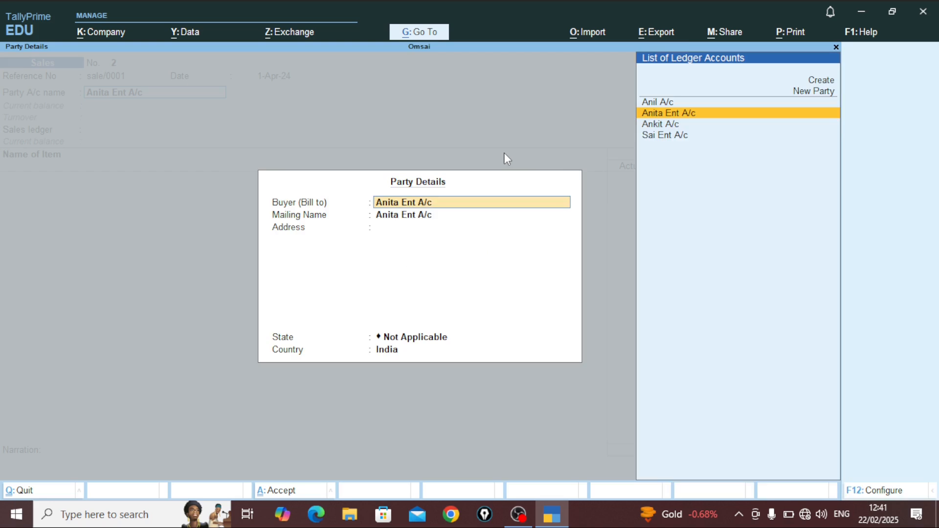
Step: Keep Anita Ent A/c as the buyer with its default details and use Sale A/c as the sales ledger
key(Return)
key(Return)
key(Return)
key(Return)
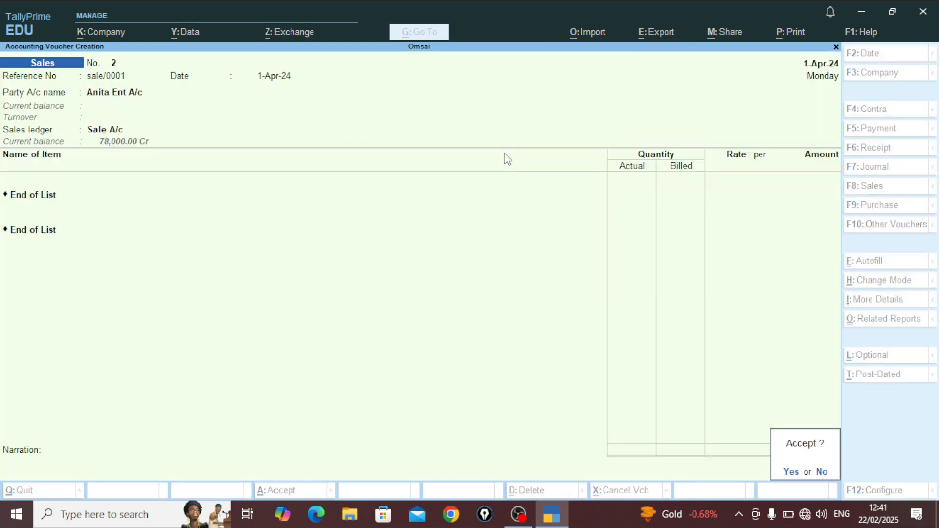
Step: Decline saving the sales voucher without items and return to its first item line
key(Escape)
key(BackSpace)
key(BackSpace)
key(BackSpace)
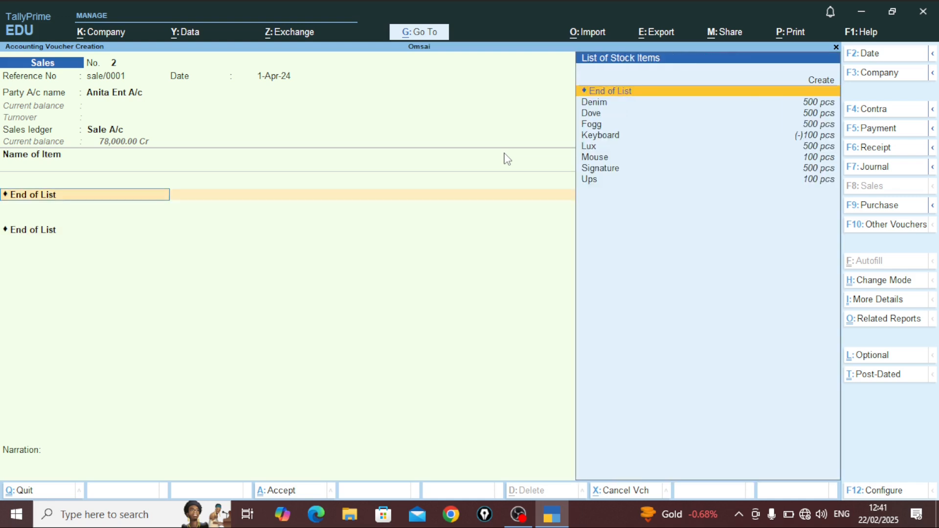
Step: Replace the end-of-list entry on the first line with the stock item Mouse and open its allocation
key(Down)
key(Down)
key(Down)
key(Down)
key(Down)
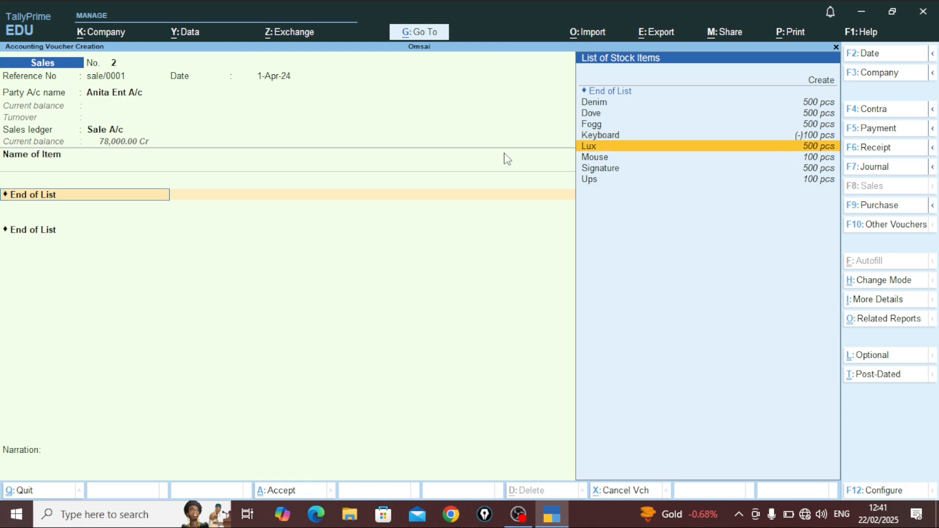
key(Up)
key(Down)
key(Down)
key(Return)
key(Return)
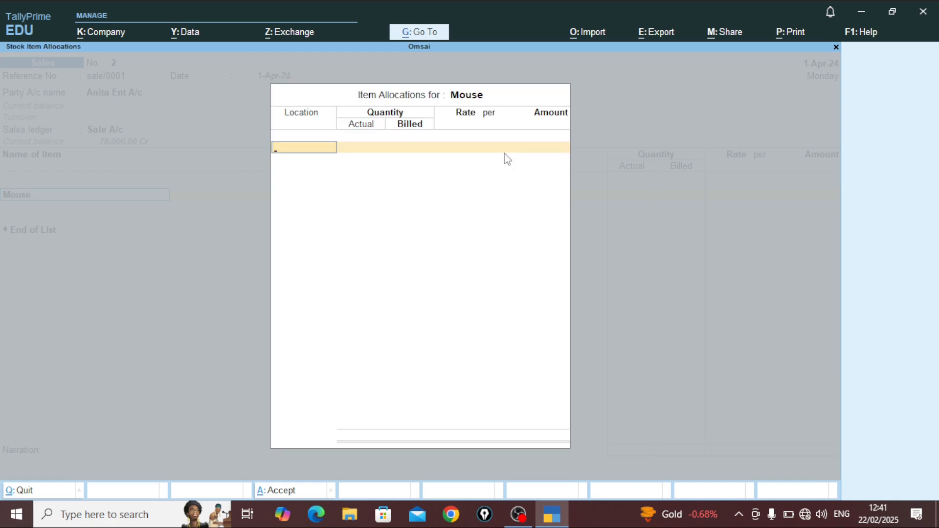
Step: Choose Mirzapur as the stock location for the Mouse allocation
key(Down)
key(Down)
key(Down)
key(Down)
key(Down)
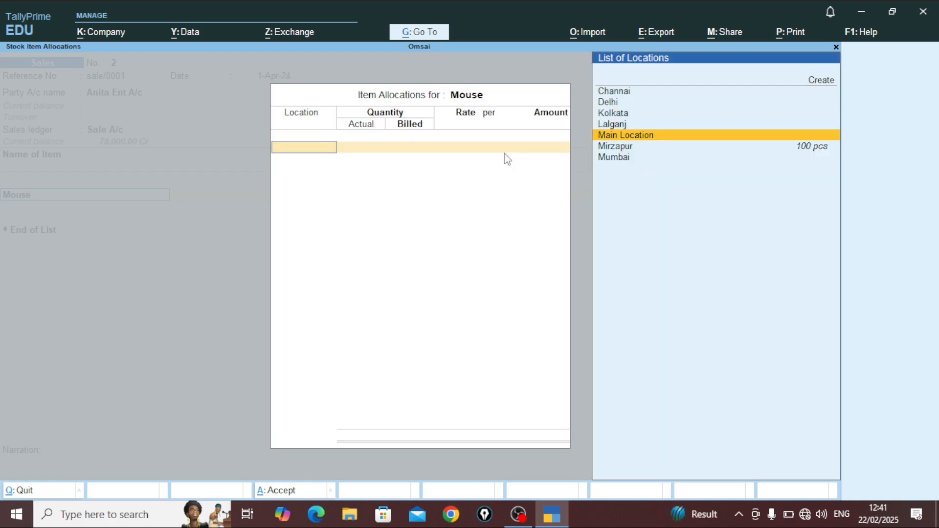
key(Down)
key(Return)
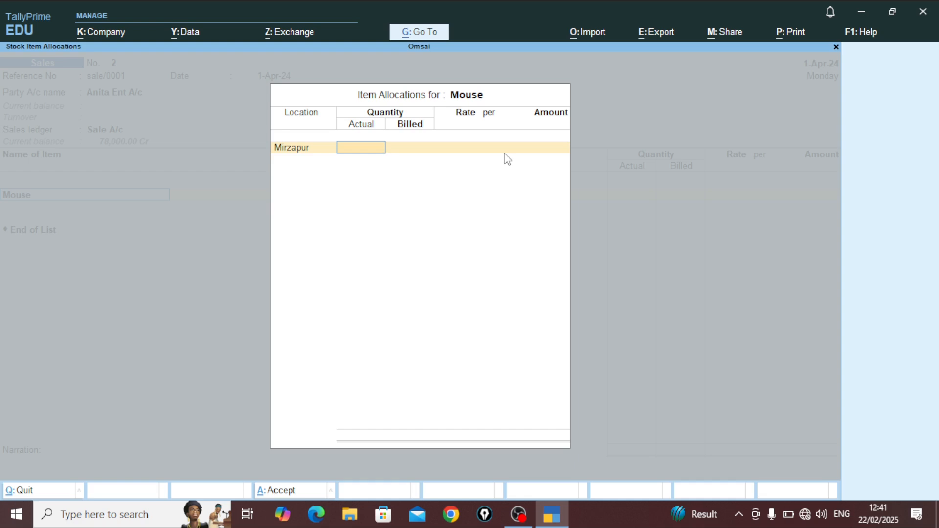
Step: Set the Mouse quantity to 50 pcs actual and 48 pcs billed
text(50)
key(Return)
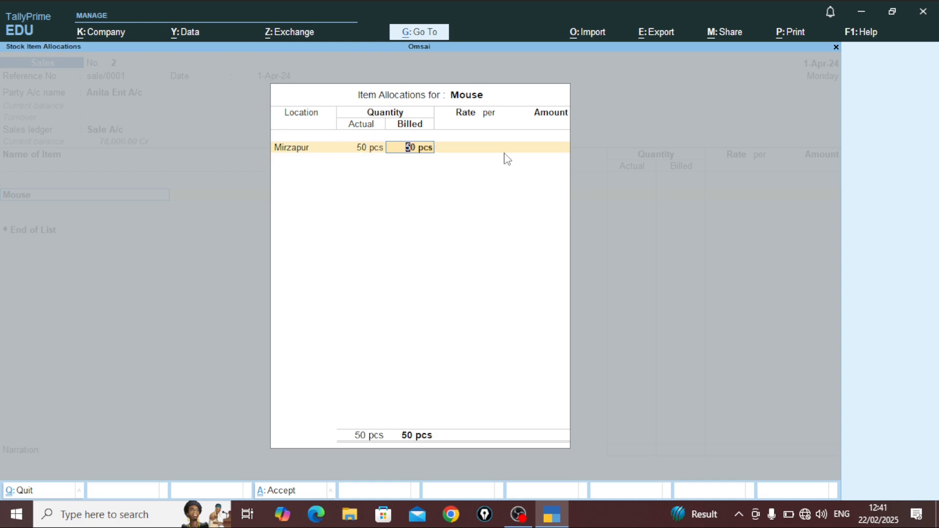
text(48)
key(Return)
key(BackSpace)
key(Return)
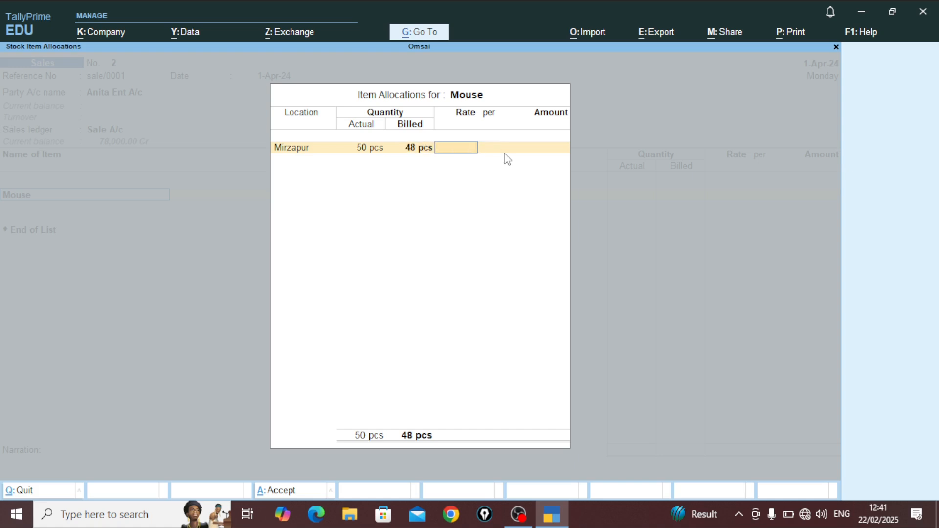
Step: Set the Mouse rate to 120 per pcs and complete its allocation
text(120)
key(Return)
key(Return)
key(Return)
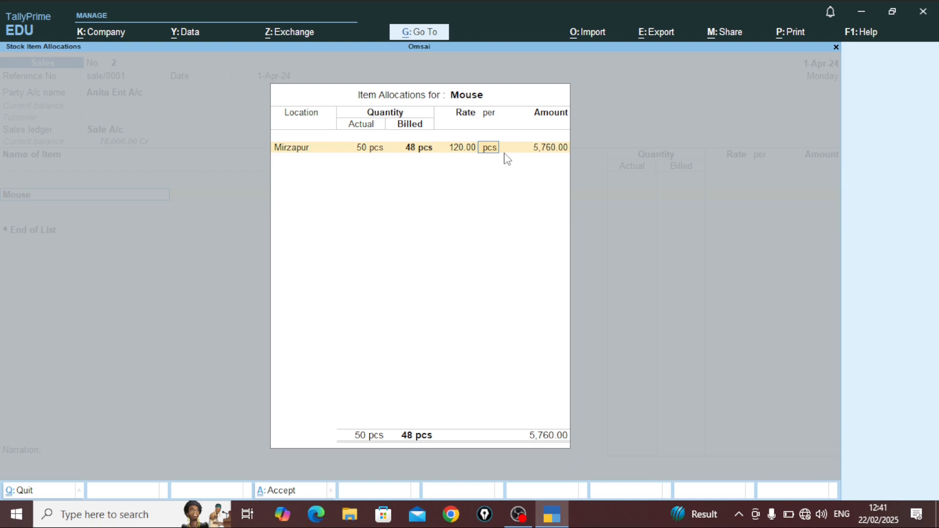
key(Return)
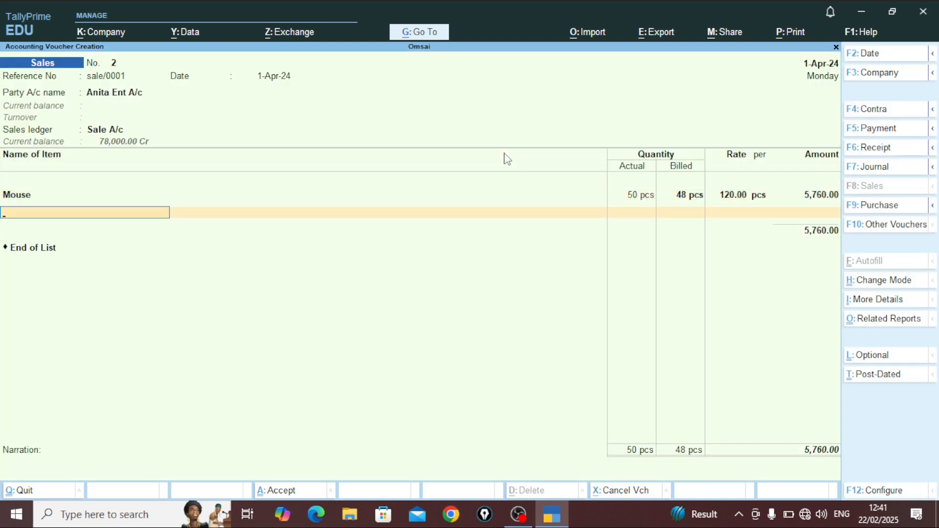
Step: Add Ups as the second stock item of the sales voucher, leaving its description blank
key(Down)
key(Down)
key(Down)
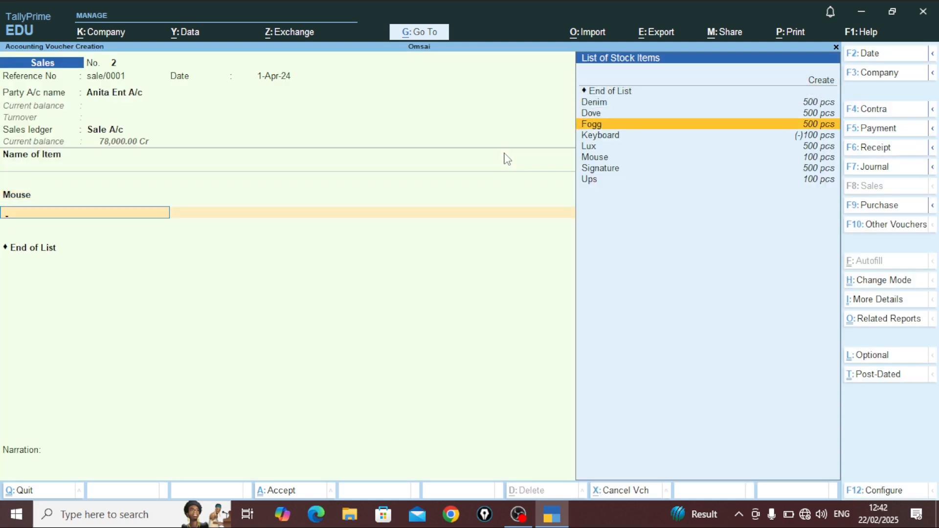
key(Down)
key(Down)
key(Down)
key(Down)
key(Down)
key(Return)
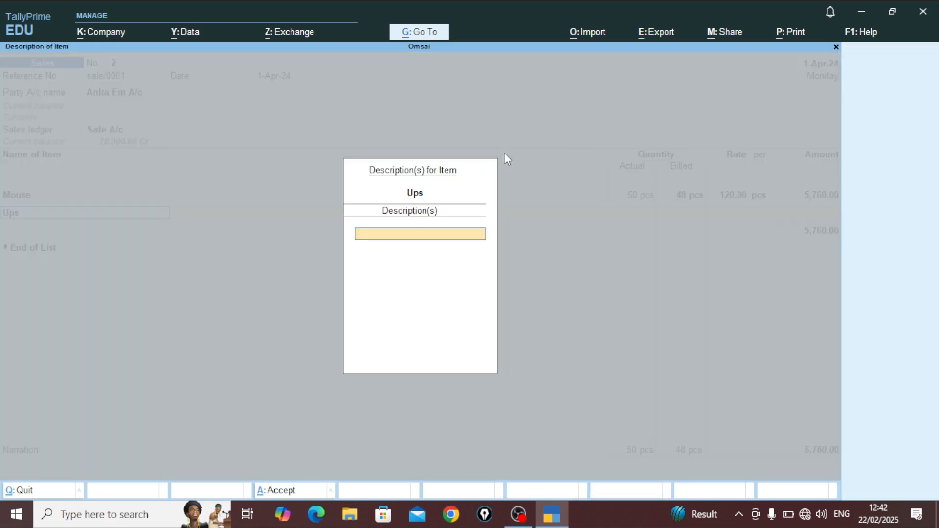
key(Return)
Step: Look through the stock locations for Ups and keep Channai as its allocation location
key(Return)
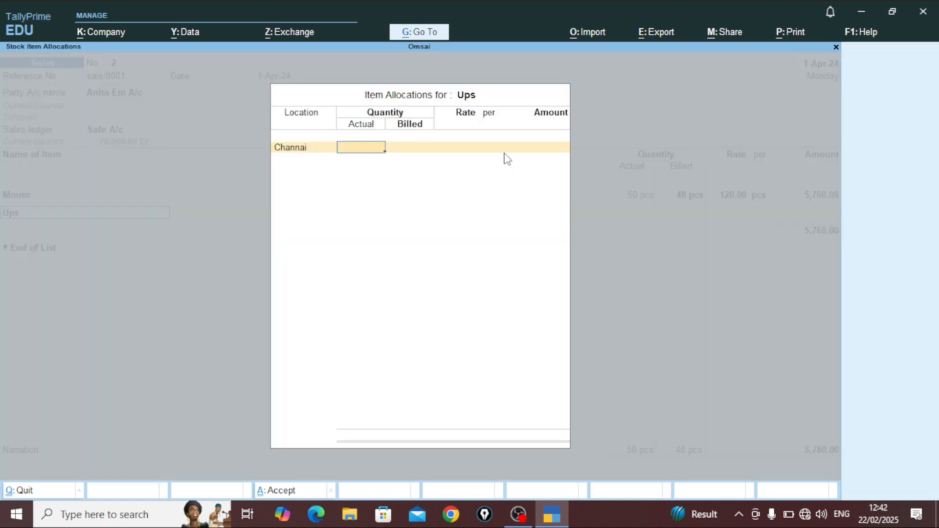
key(BackSpace)
key(Down)
key(Down)
key(Down)
key(Down)
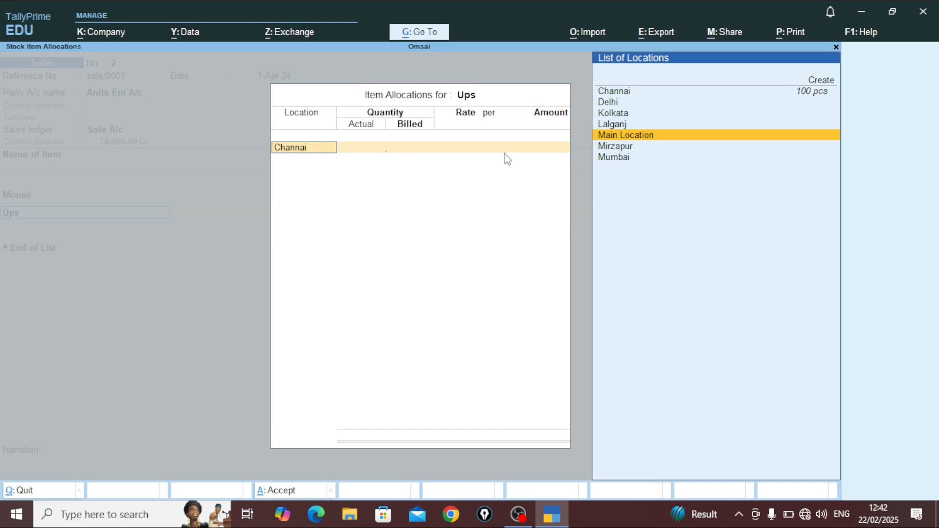
key(Up)
key(Up)
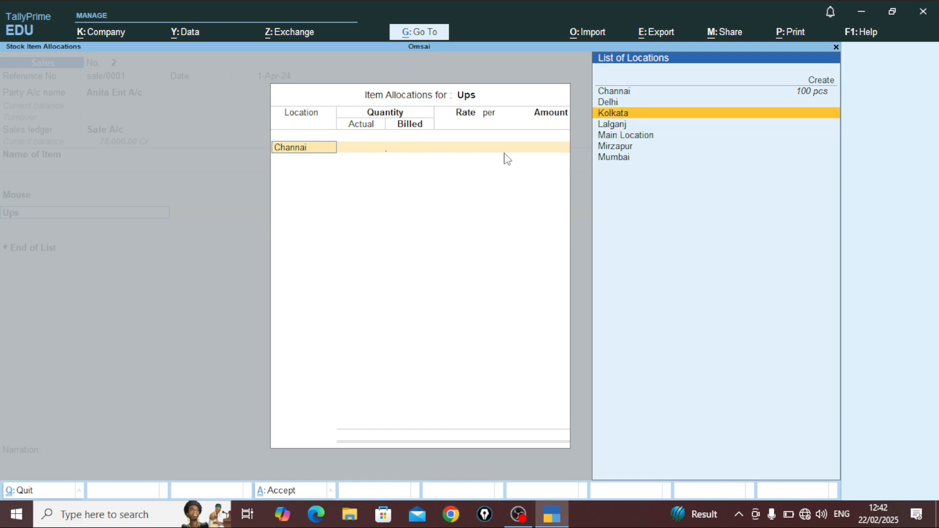
key(Up)
key(Up)
key(Return)
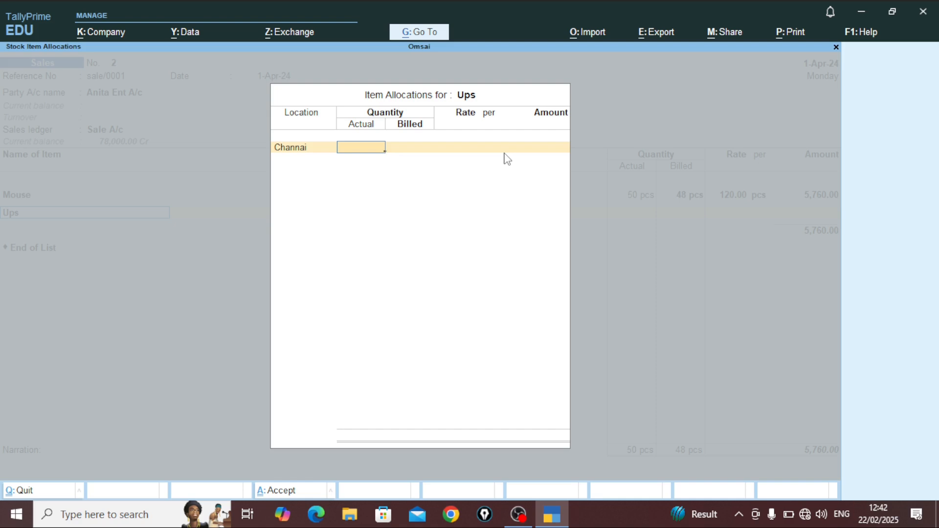
Step: Set the Ups quantity to 50 pcs actual and 48 pcs billed
text(50)
key(Return)
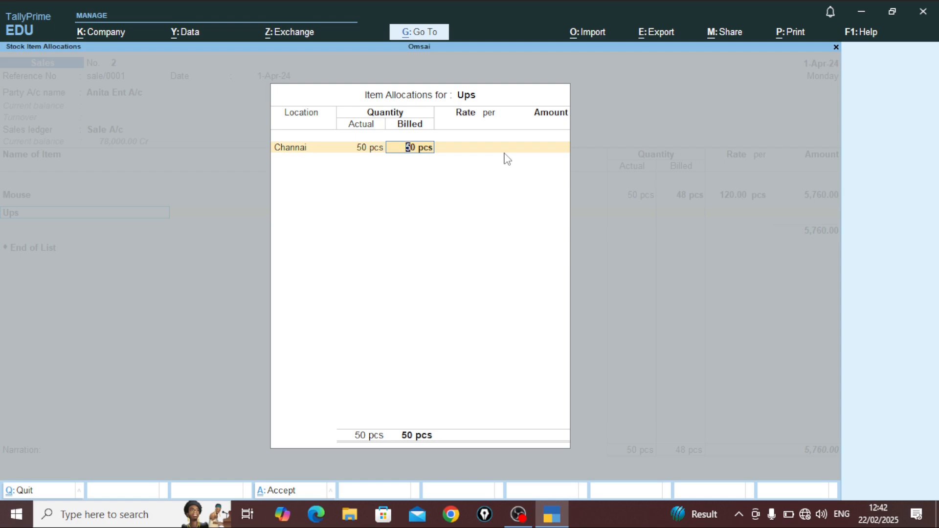
text(7)
key(BackSpace)
text(48)
key(Return)
Step: Set the Ups rate to 2000 per pcs and complete its allocation
text(2000)
key(Return)
key(Return)
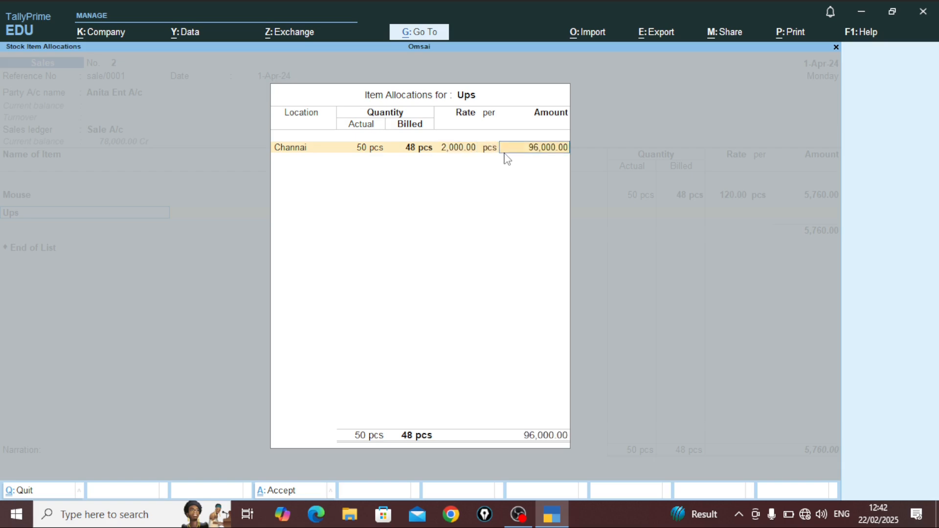
key(Return)
key(Return)
Step: End the item list, leave the narration blank and save the sales voucher
key(Return)
key(Return)
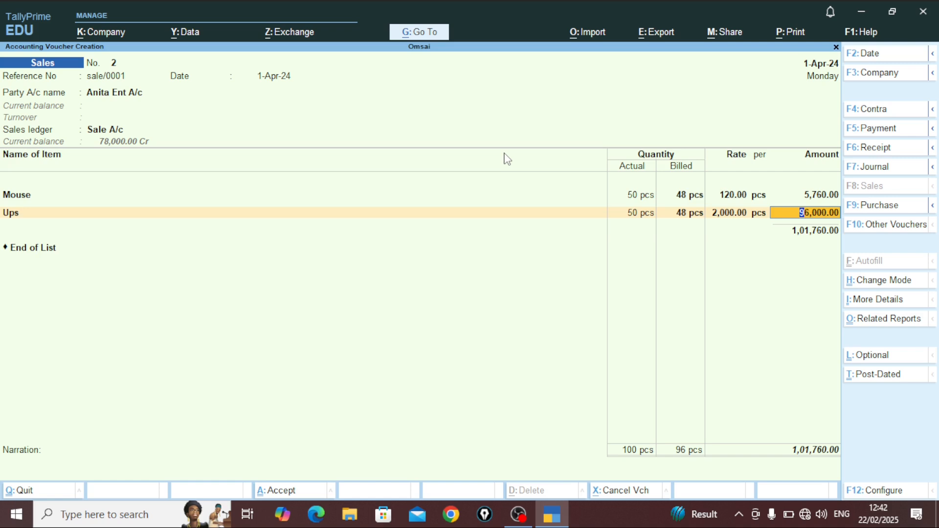
key(Return)
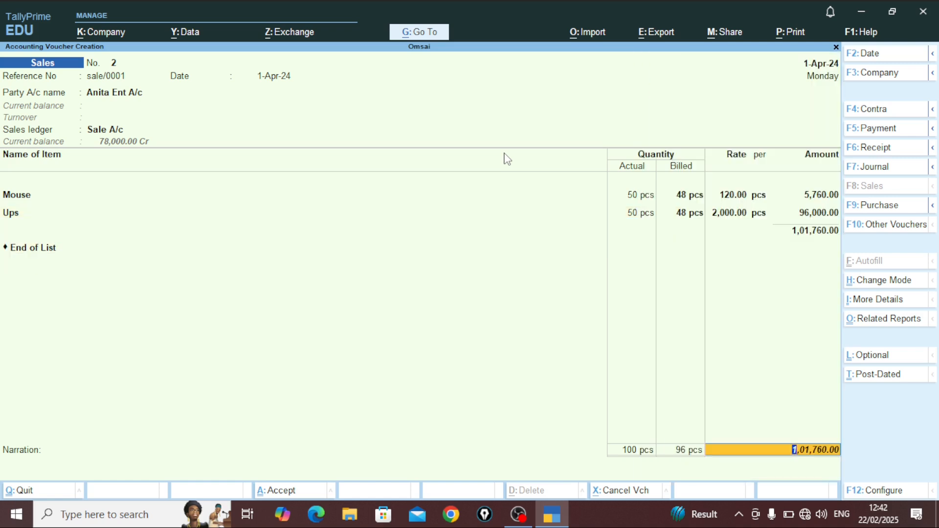
key(Return)
key(Return)
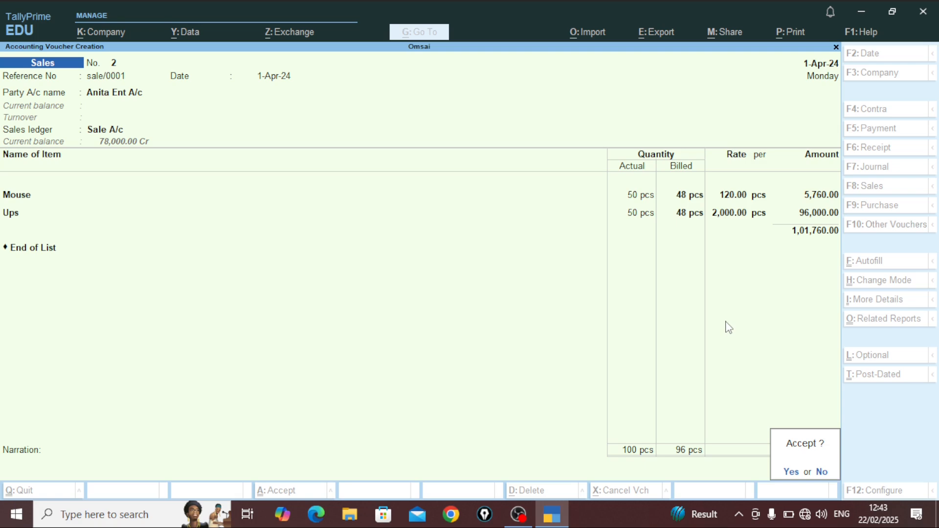
key(y)
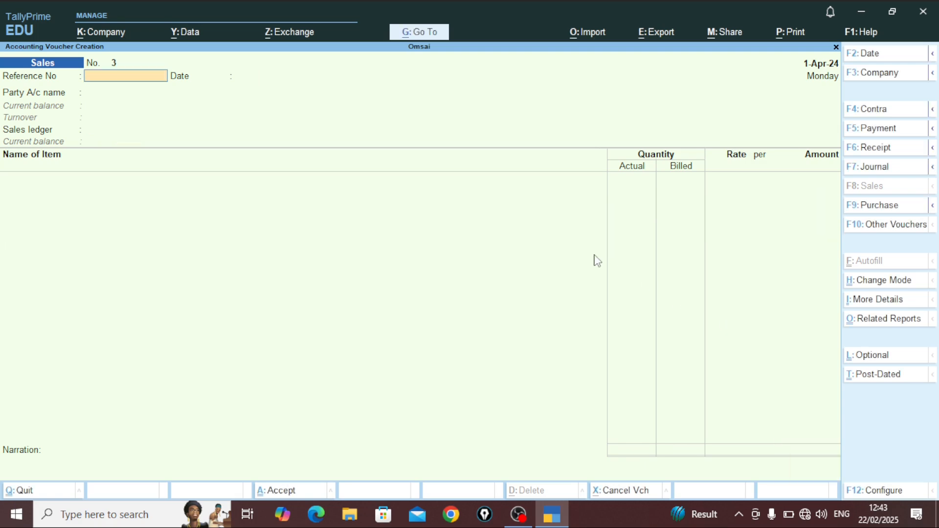
Step: Quit voucher creation and open the Day Book
key(Escape)
key(y)
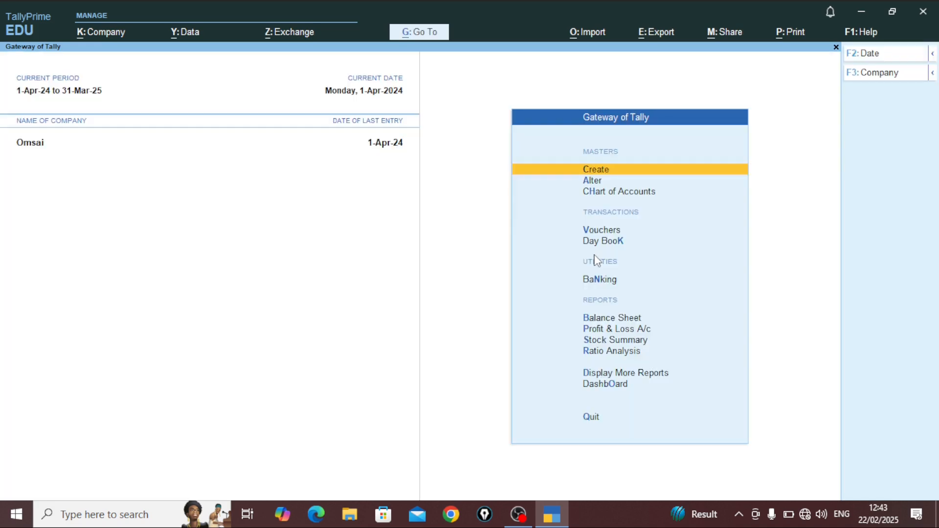
key(Down)
key(Down)
key(Down)
key(Down)
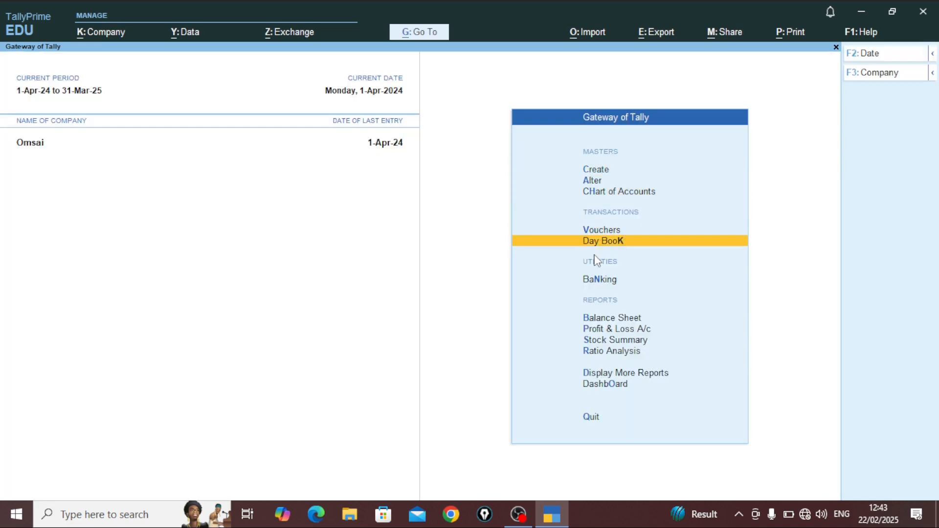
key(Return)
Step: Review the sales and purchase entries in the Day Book for 1-Apr-24, then return to the Gateway of Tally
key(Down)
key(Down)
key(Down)
key(Down)
key(Down)
key(Down)
key(Down)
key(Down)
key(Down)
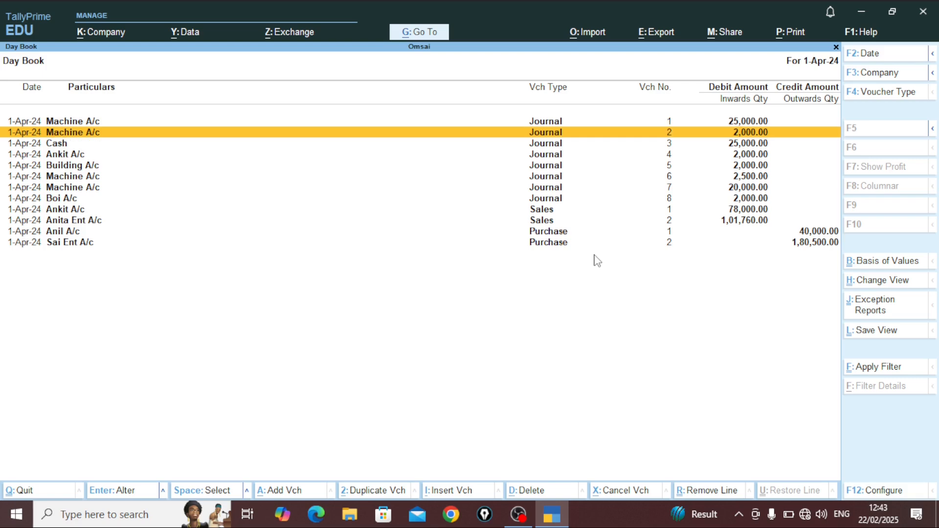
key(Down)
key(Down)
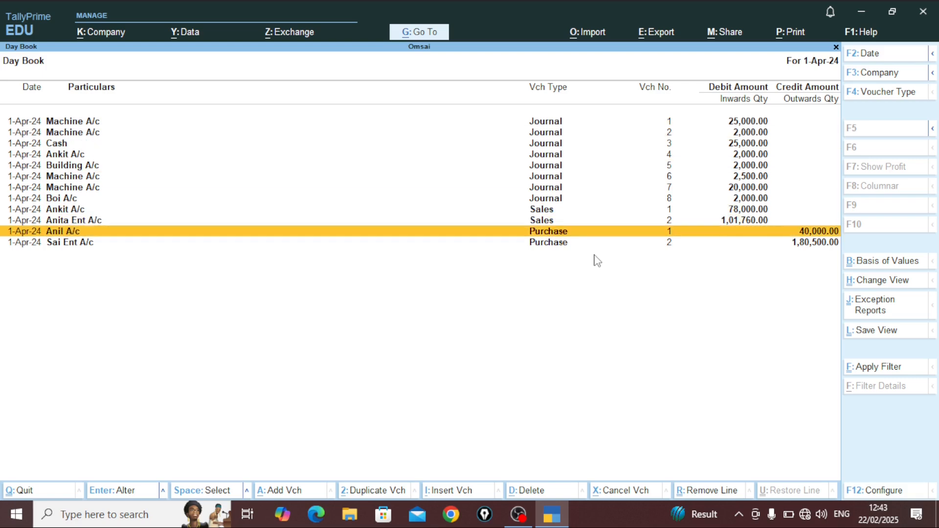
key(Up)
key(Up)
key(Down)
key(Escape)
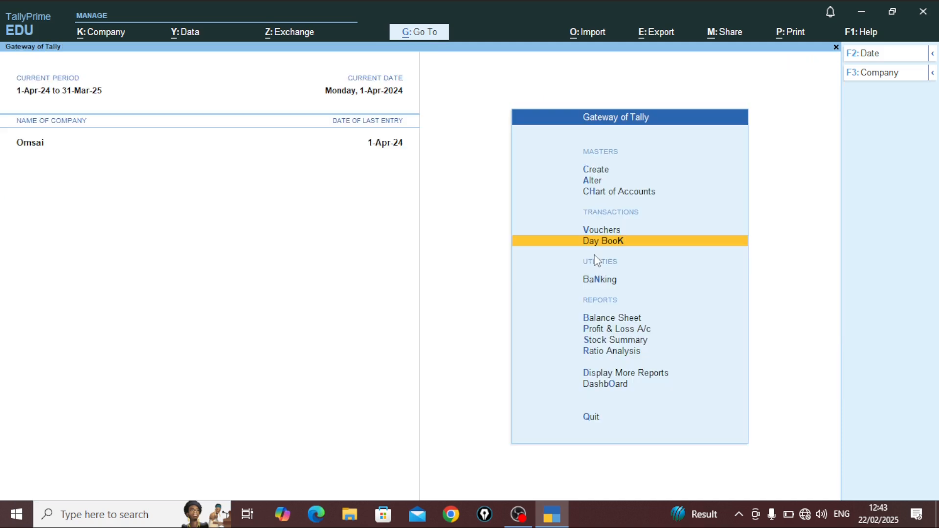